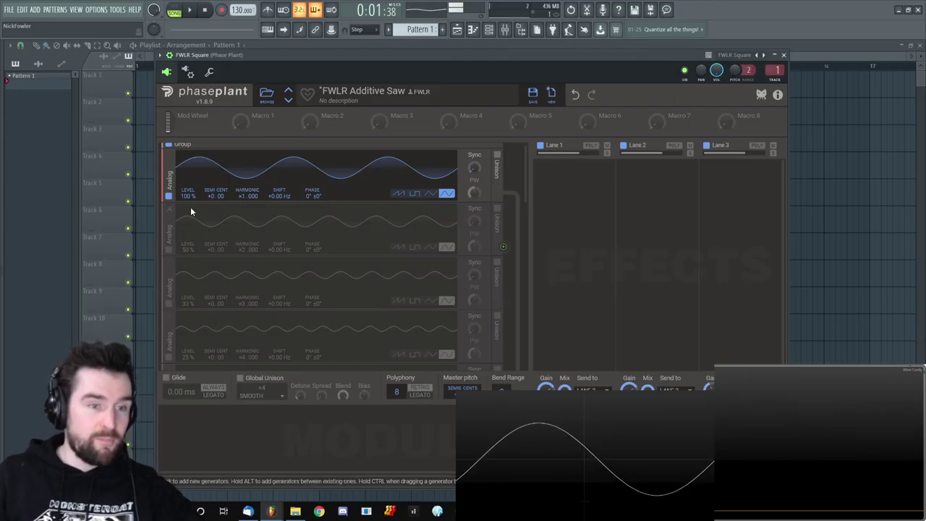
Switch on Phase Plant's harmonic generators ×2, ×4, ×5, ×6 and ×7.
click(169, 250)
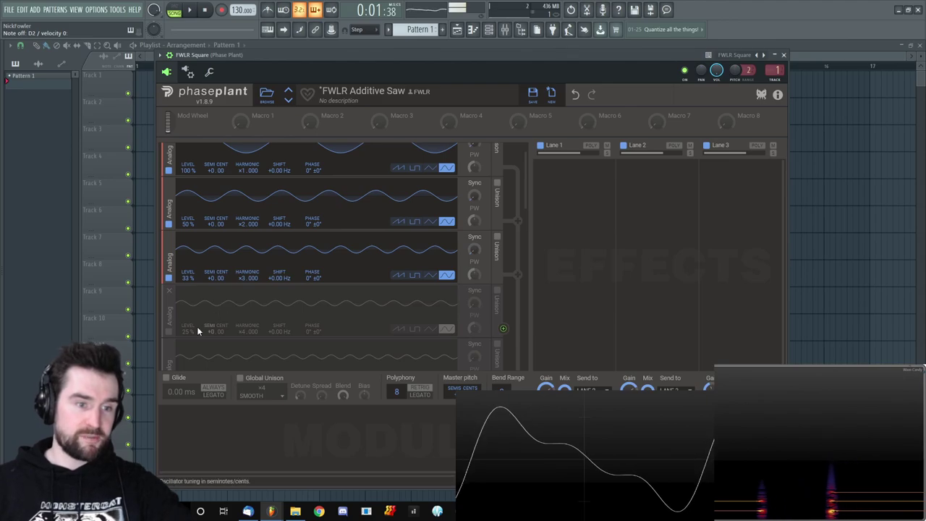
click(169, 331)
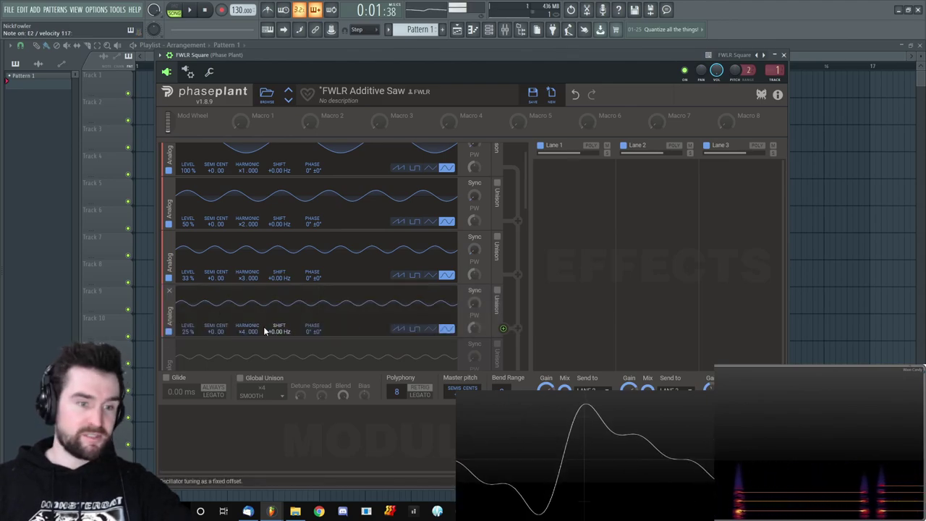
scroll(177, 336, down, 1)
scroll(165, 355, down, 1)
click(169, 331)
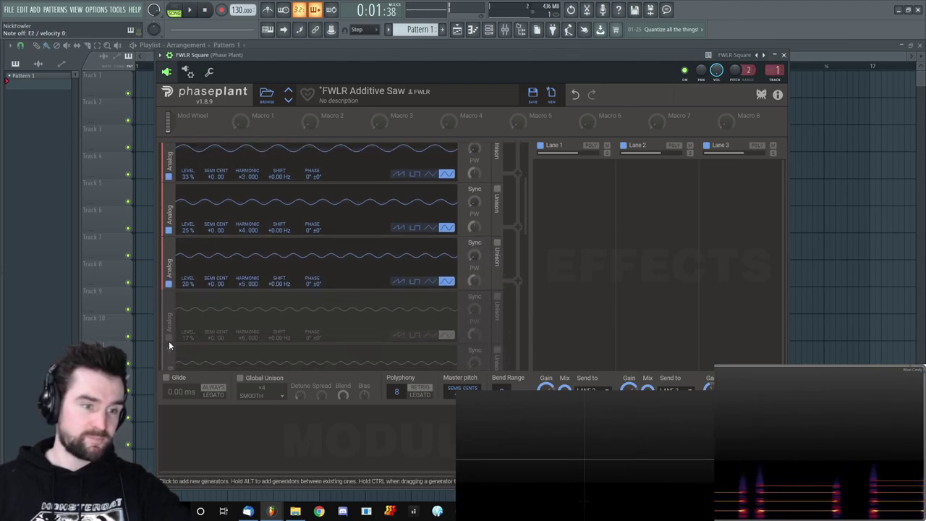
click(168, 340)
scroll(169, 341, down, 1)
click(178, 323)
Enable the remaining harmonic generators ×8 through ×15, then return to the top of the list.
scroll(178, 323, down, 1)
scroll(283, 310, down, 1)
click(169, 323)
scroll(277, 297, down, 1)
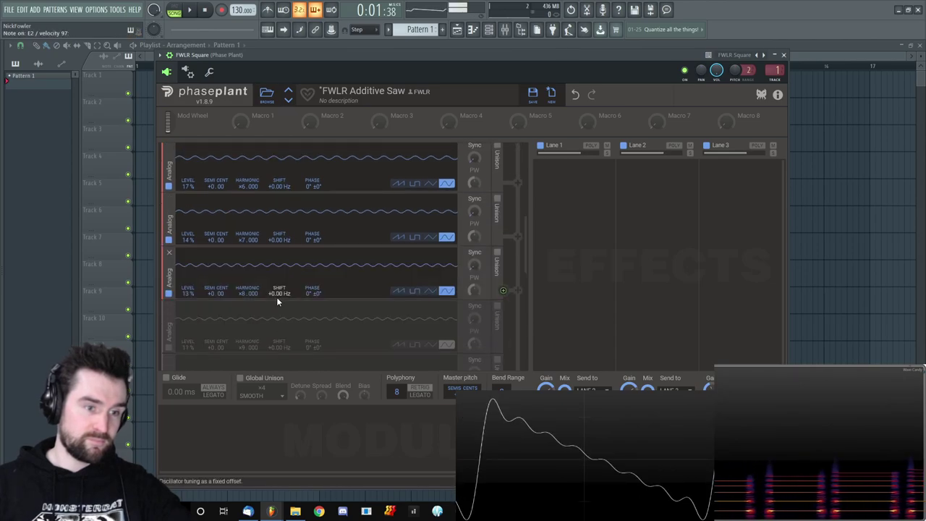
click(168, 306)
scroll(241, 298, down, 1)
click(169, 300)
scroll(178, 299, down, 1)
click(169, 304)
scroll(207, 304, down, 2)
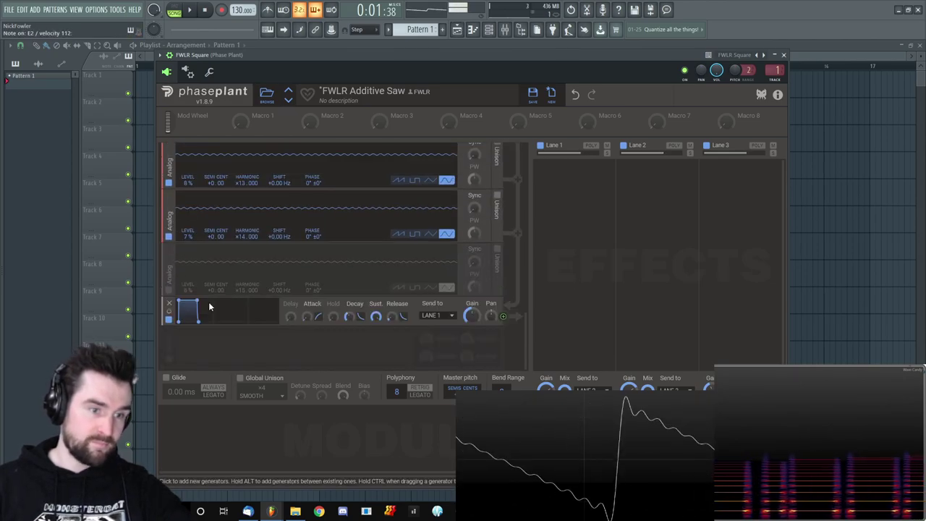
click(169, 290)
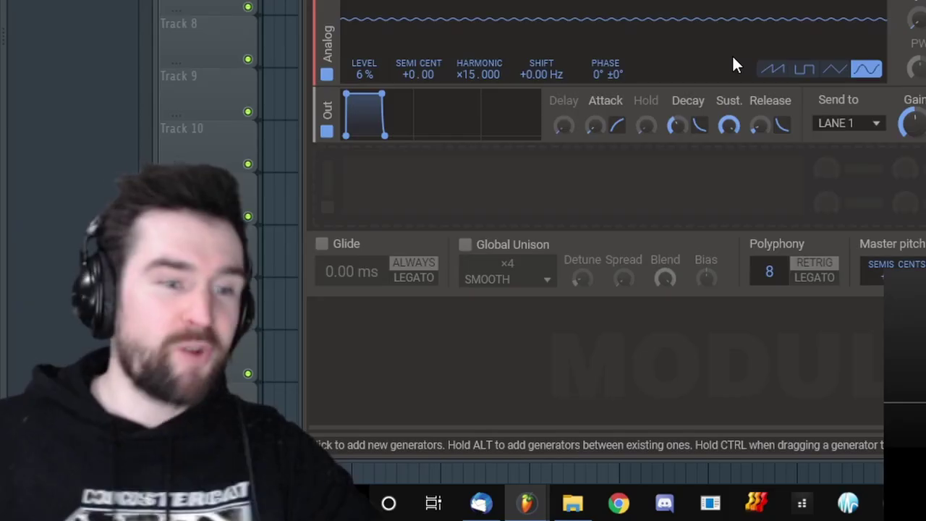
scroll(444, 33, up, 10)
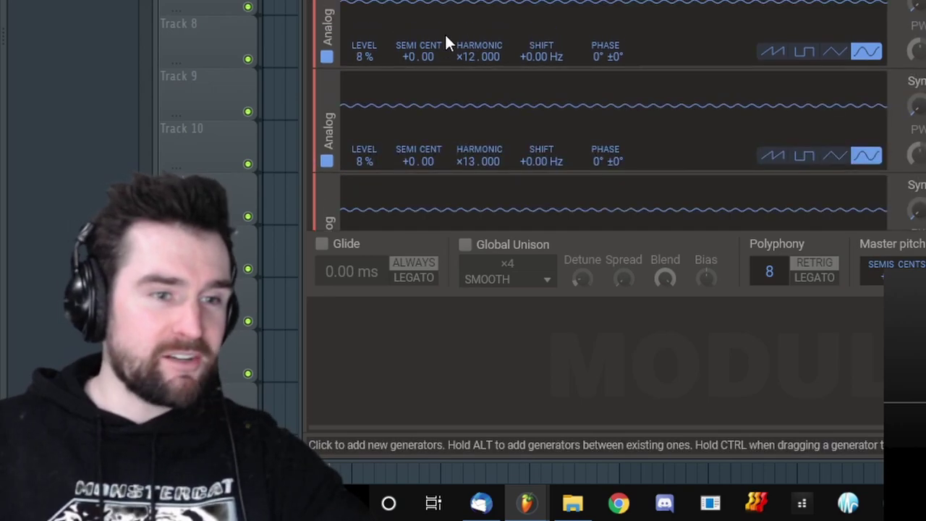
scroll(466, 51, up, 1)
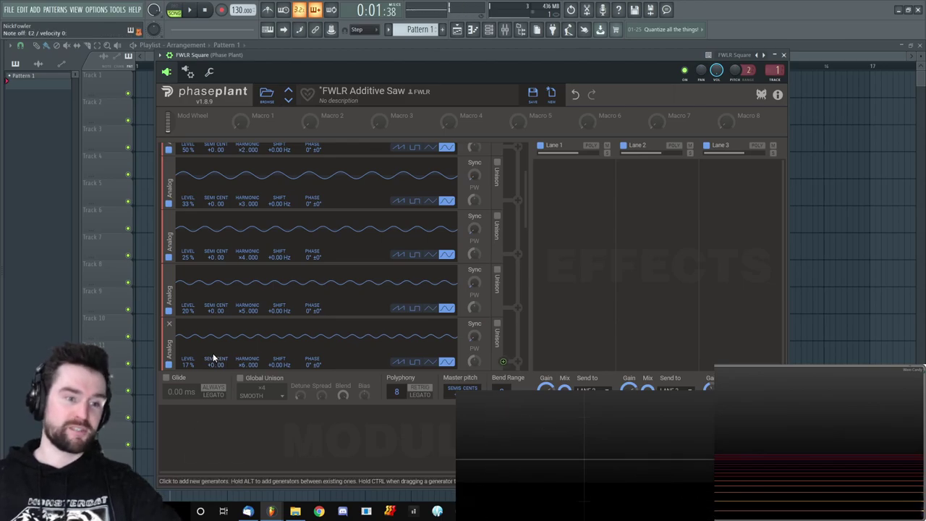
scroll(343, 295, down, 7)
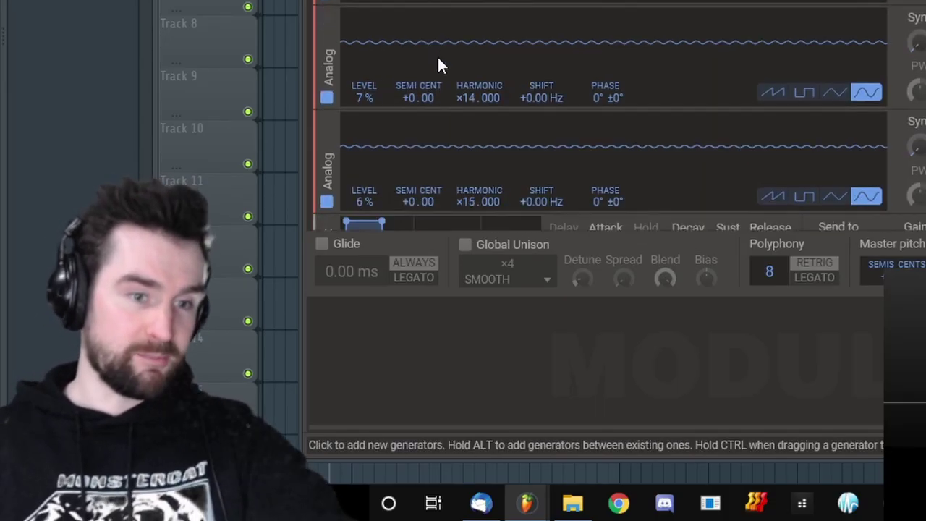
scroll(438, 64, down, 3)
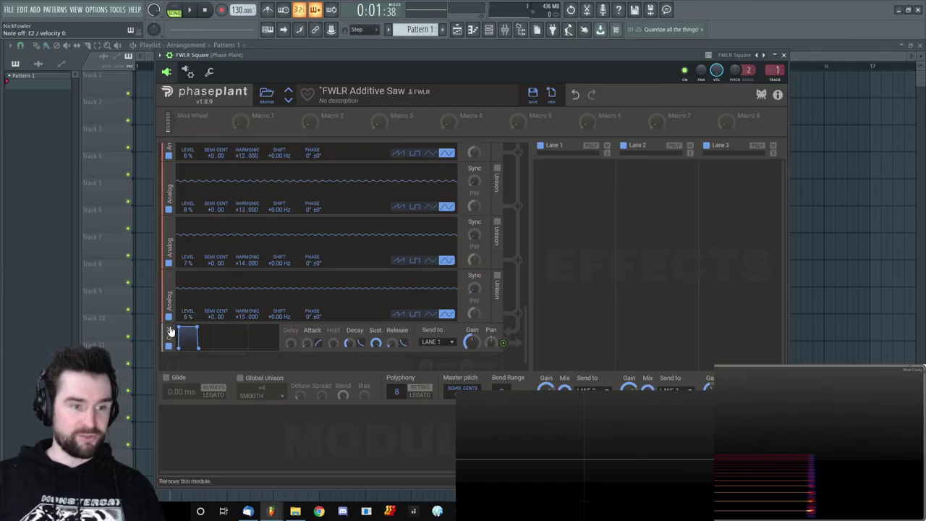
scroll(274, 259, up, 5)
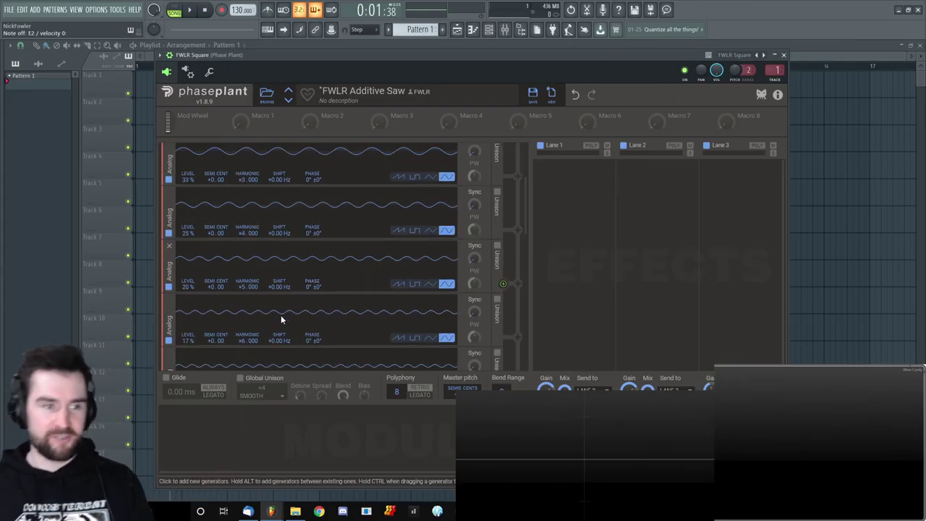
scroll(281, 318, up, 2)
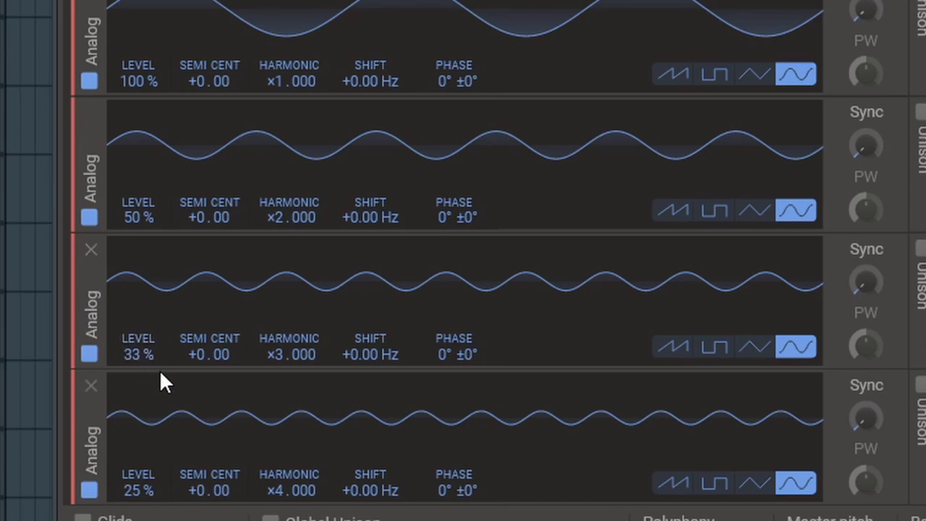
scroll(290, 374, down, 1)
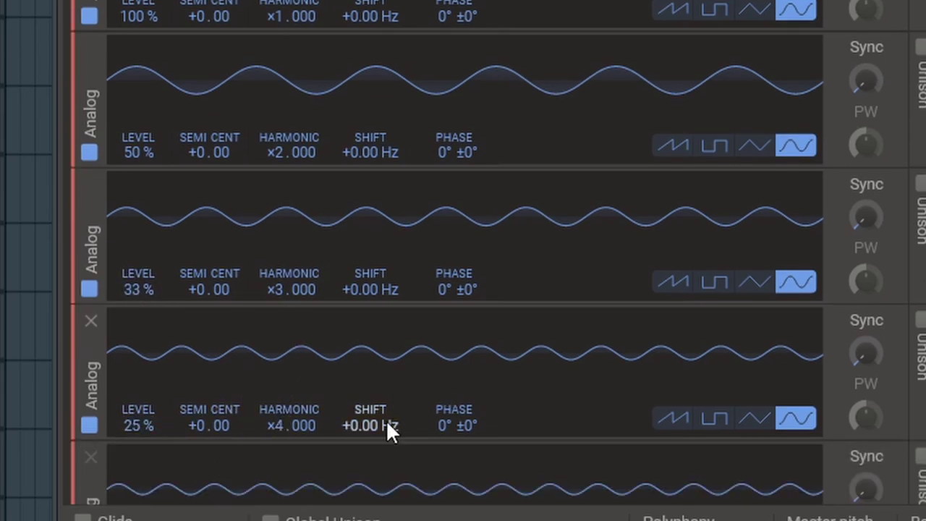
scroll(386, 427, down, 3)
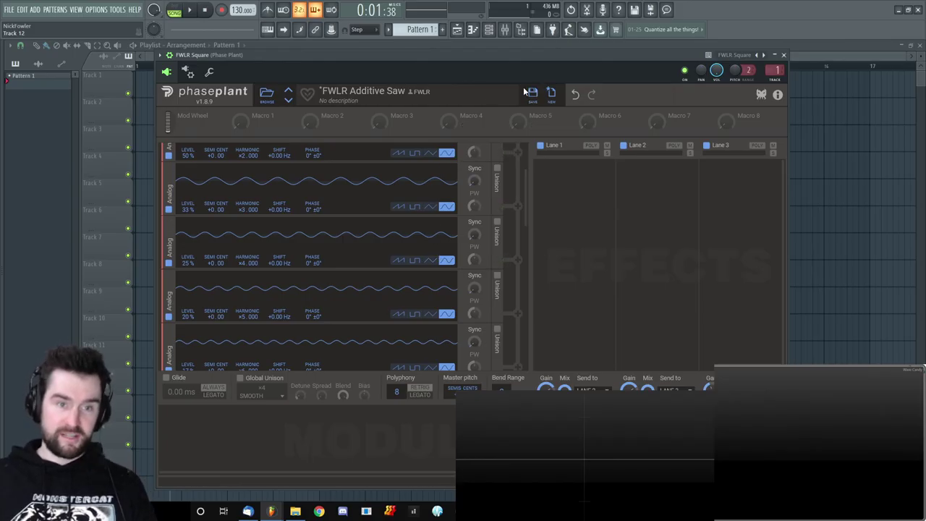
click(288, 95)
Look through the FWLR Additive Square generators and return to the top of the list.
scroll(222, 341, down, 4)
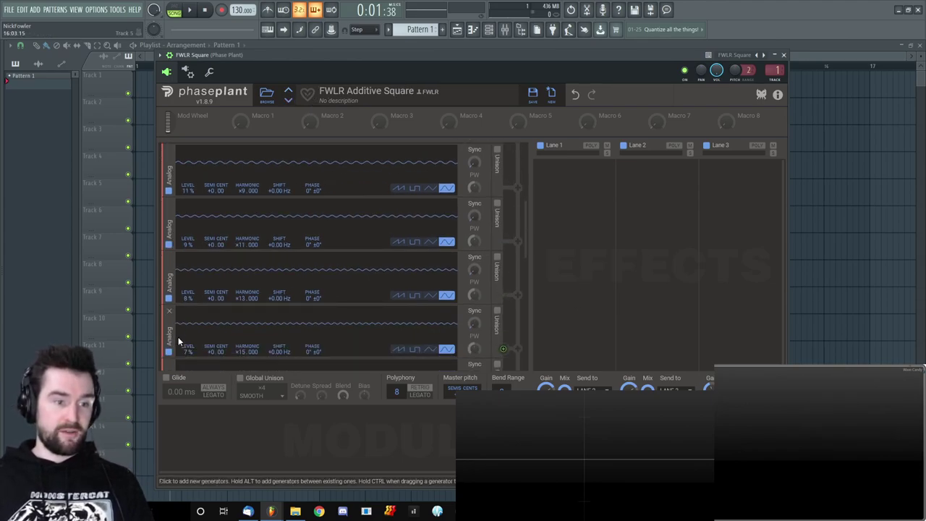
scroll(179, 342, down, 7)
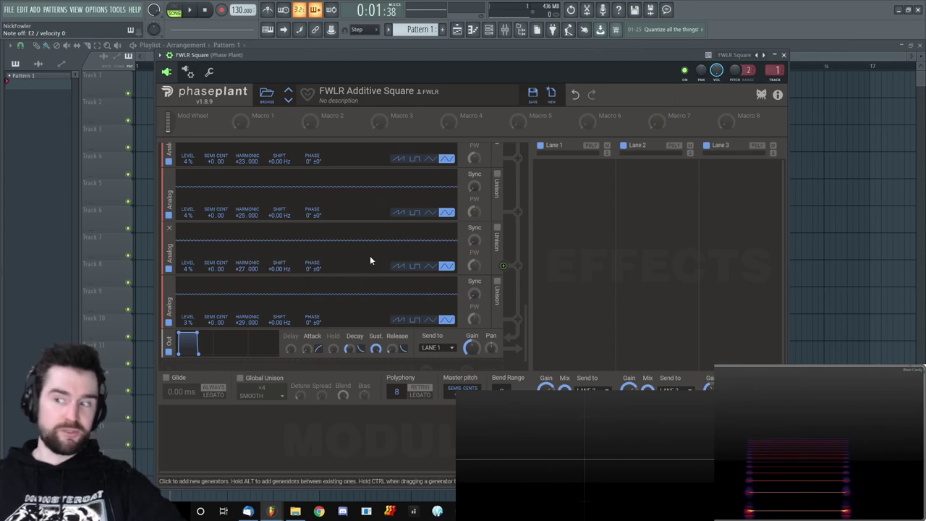
scroll(260, 242, up, 10)
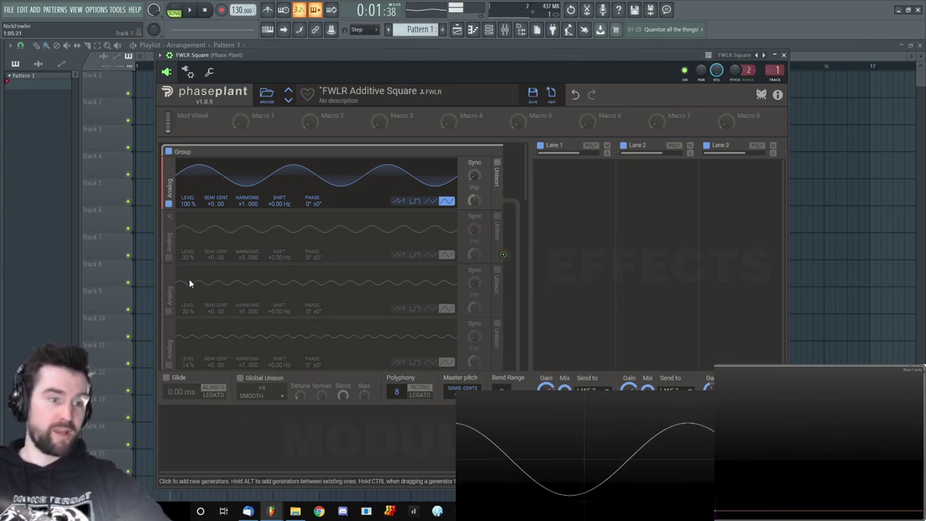
Enable each odd harmonic generator from ×3 up through ×11, ×13, ×25, ×27 and ×29.
click(169, 257)
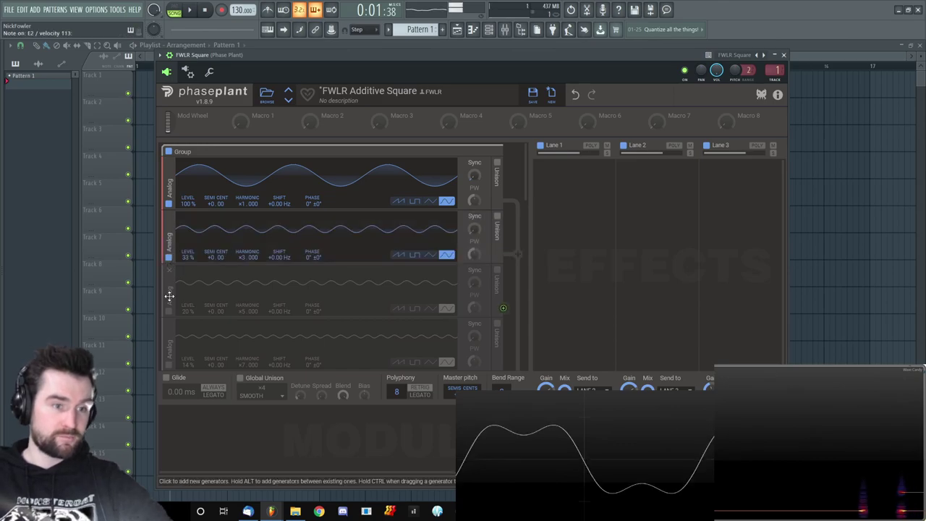
click(169, 311)
scroll(209, 311, down, 3)
click(169, 269)
click(169, 323)
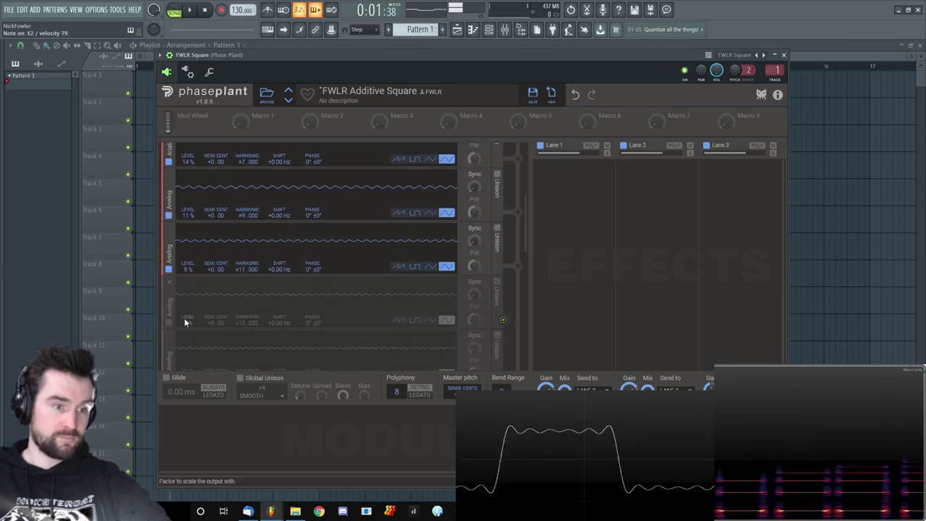
scroll(304, 316, down, 2)
click(169, 304)
scroll(199, 304, down, 3)
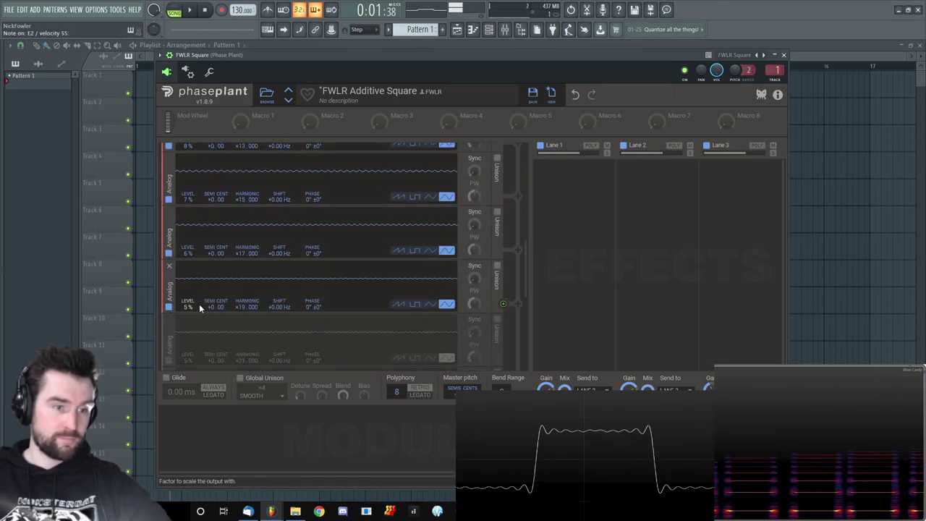
click(172, 337)
scroll(190, 283, down, 4)
click(168, 243)
click(169, 297)
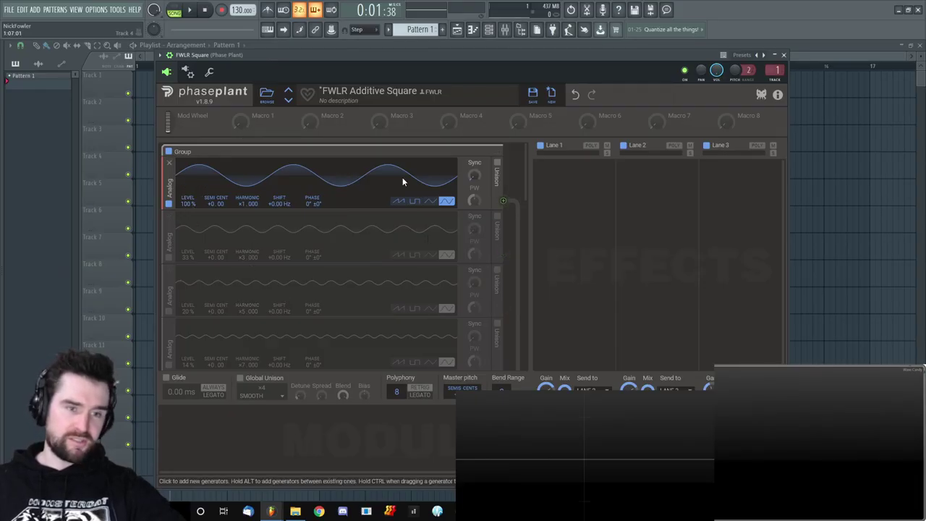
Turn on unison for Phase Plant's ×1 fundamental sine generator.
click(497, 169)
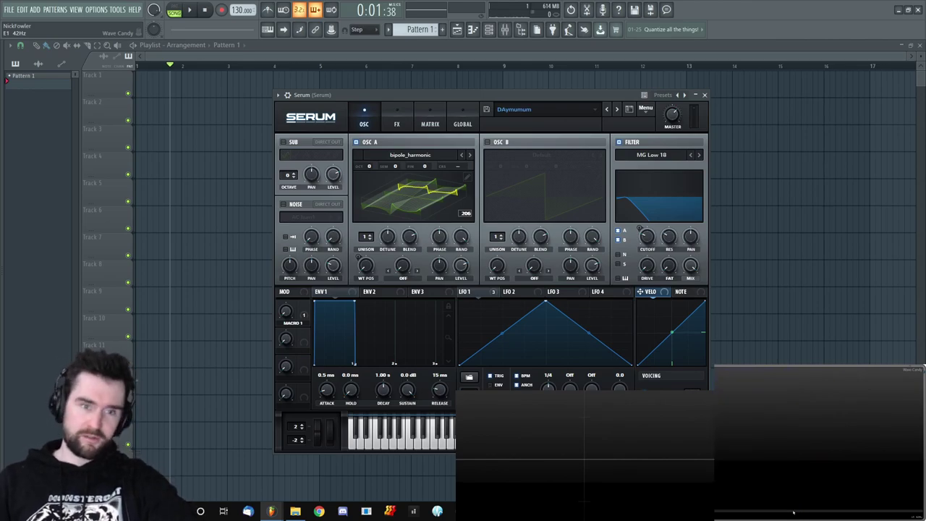
Move the Serum window up to the top right of the screen.
drag(498, 95, 635, 50)
Move the Fruity Parametric EQ 2 window up to the upper left.
drag(290, 180, 265, 131)
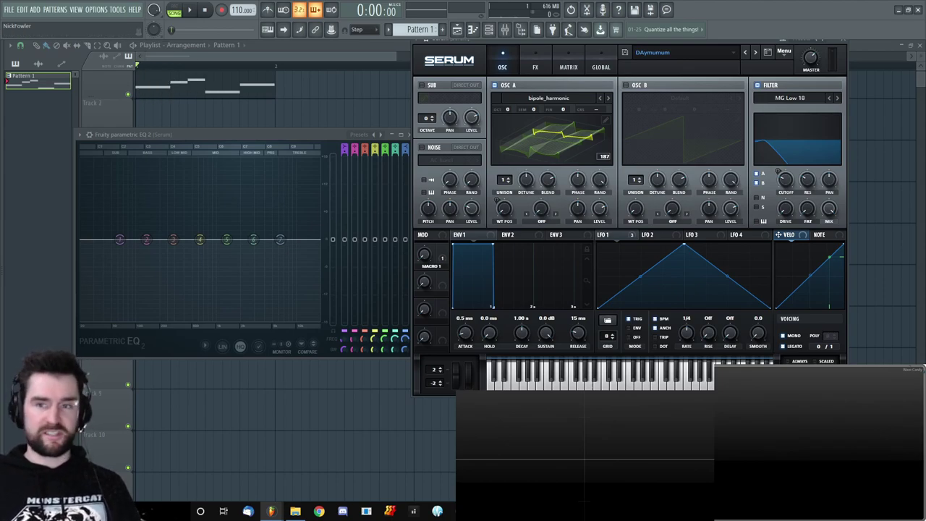
key(F7)
drag(476, 35, 404, 35)
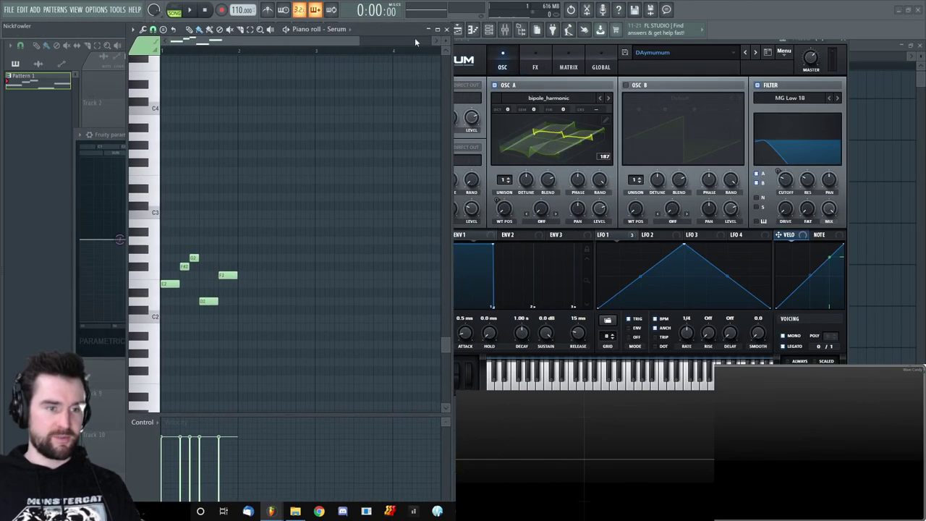
key(space)
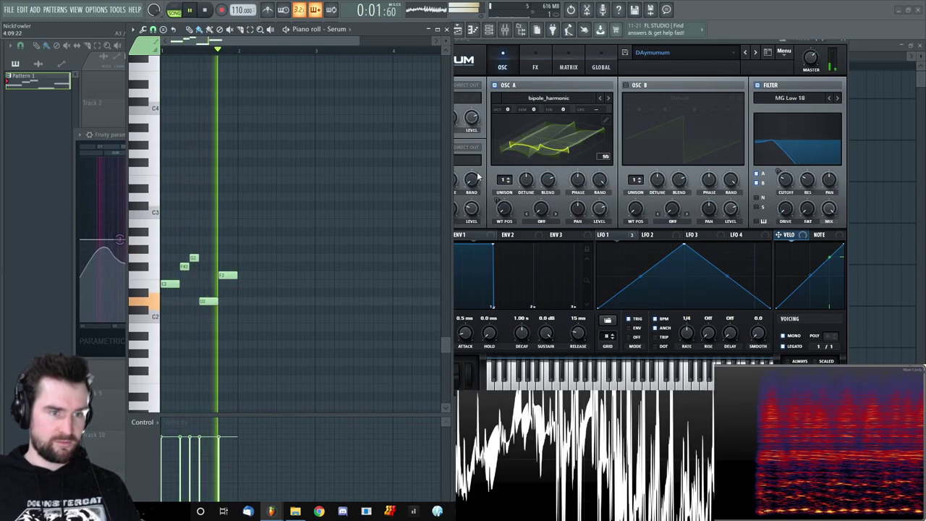
key(space)
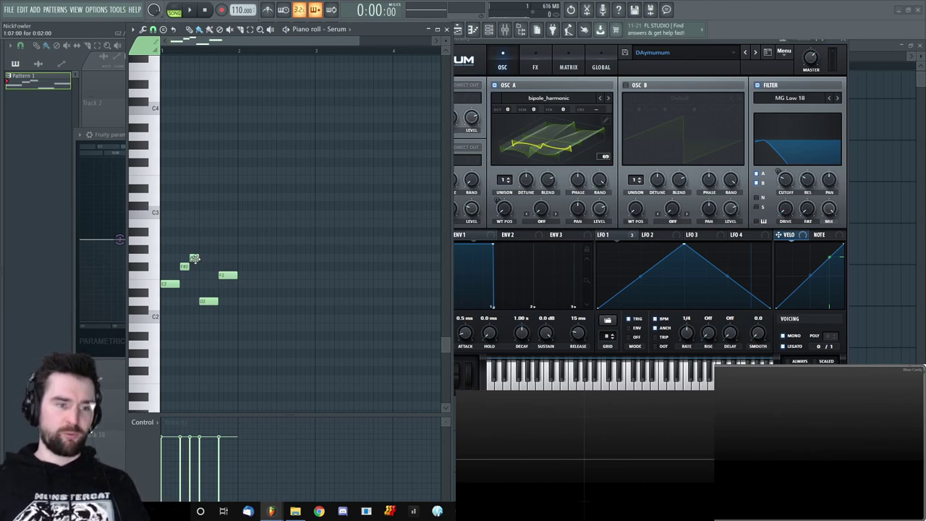
key(F7)
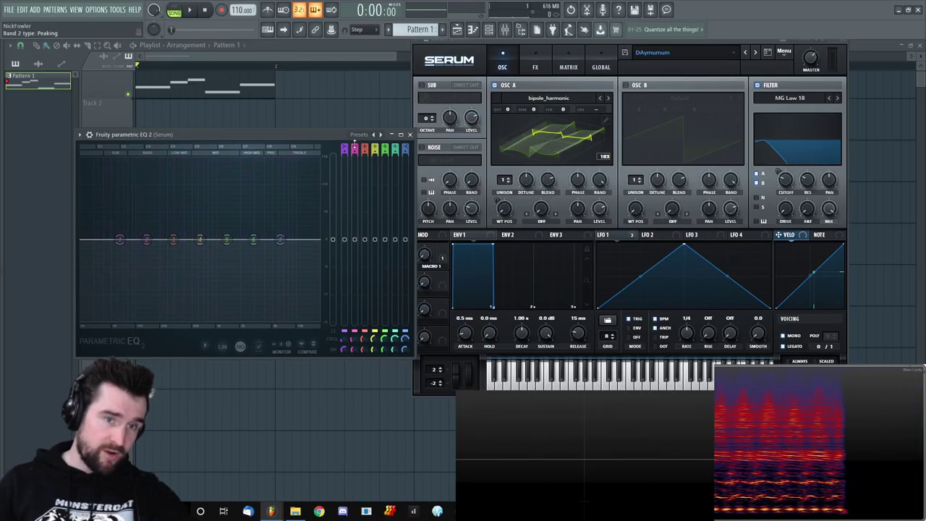
Make EQ band 2 a steep high-pass and sweep its cutoff down into the low end.
right_click(146, 238)
click(173, 274)
scroll(146, 238, up, 2)
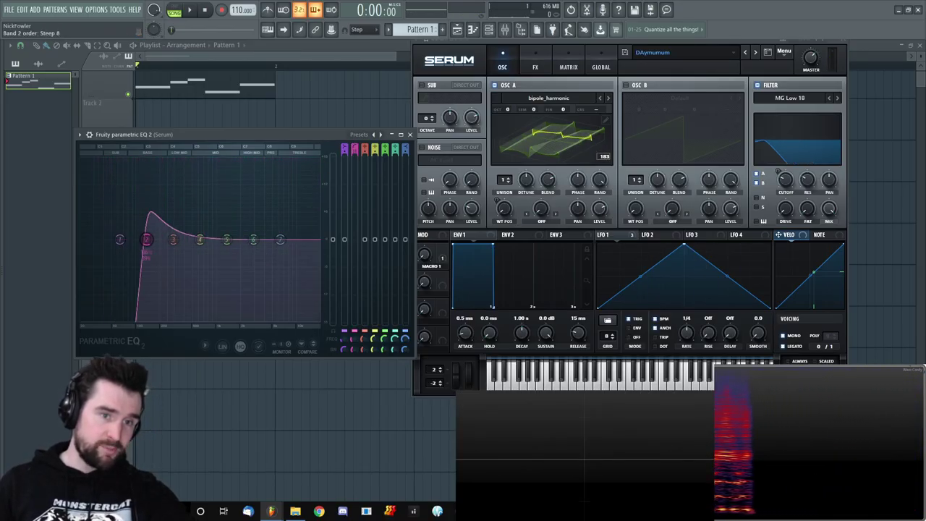
drag(83, 242, 127, 239)
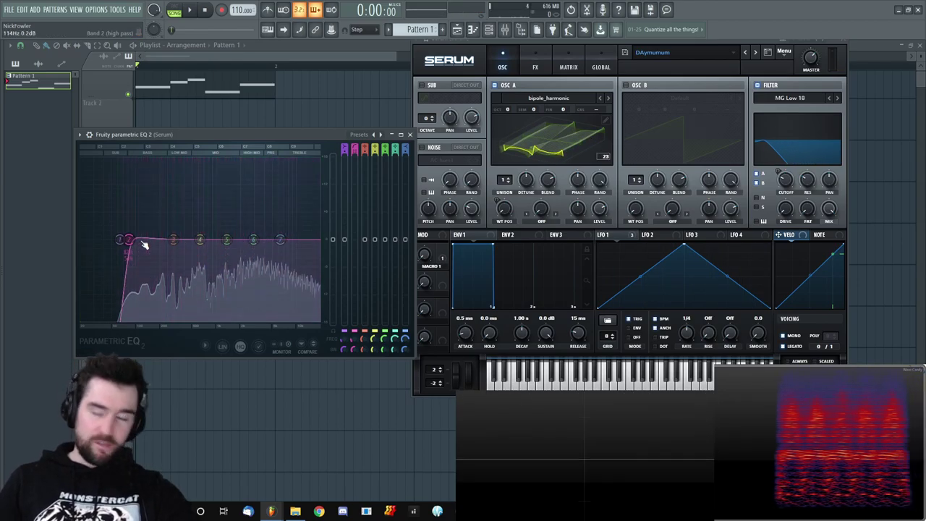
mouse_move(128, 240)
mouse_down()
mouse_move(86, 240)
mouse_move(123, 239)
mouse_up()
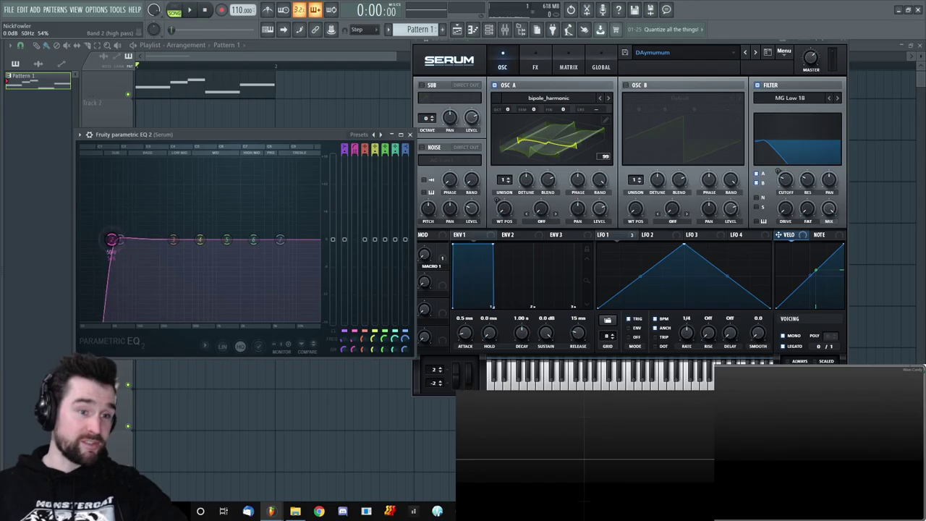
Sweep band 2's high-pass cutoff between about 80 and 112 Hz while listening.
drag(110, 240, 133, 240)
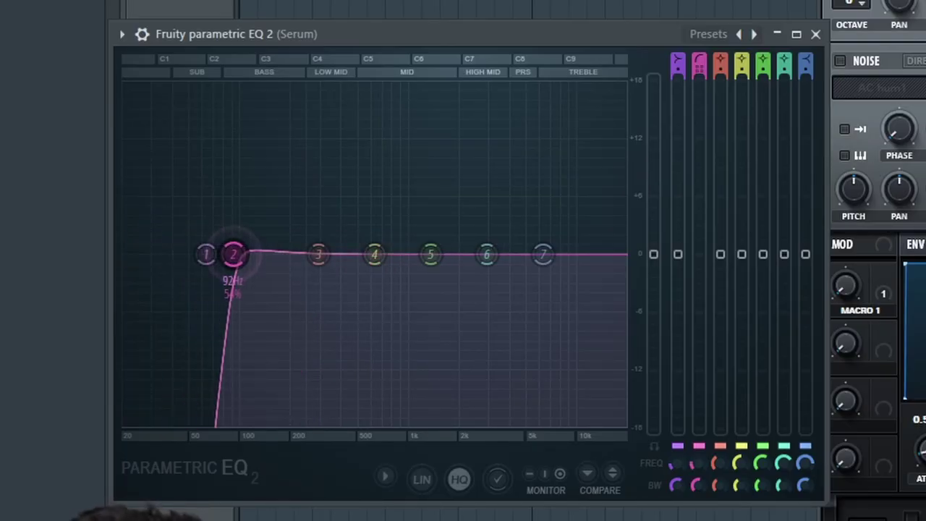
drag(233, 253, 181, 254)
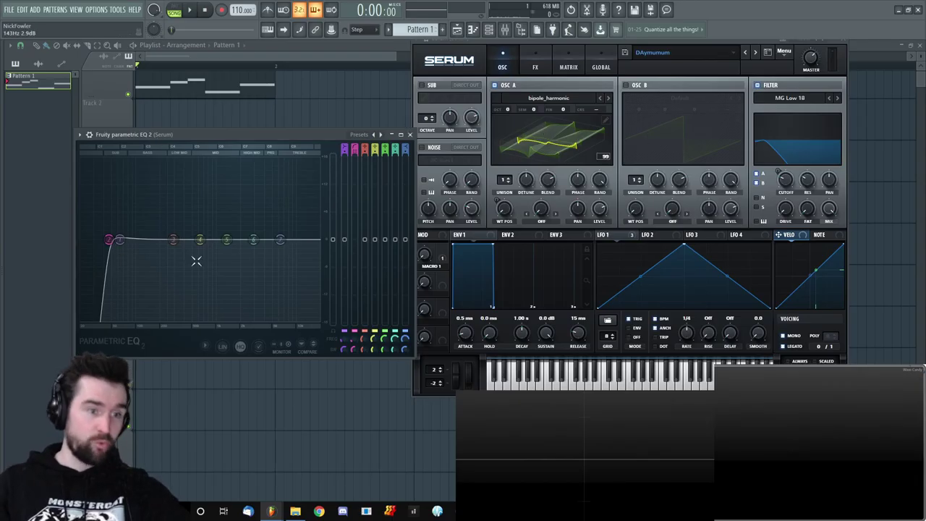
mouse_move(123, 243)
mouse_down()
mouse_move(211, 240)
mouse_move(79, 239)
mouse_move(141, 240)
mouse_up()
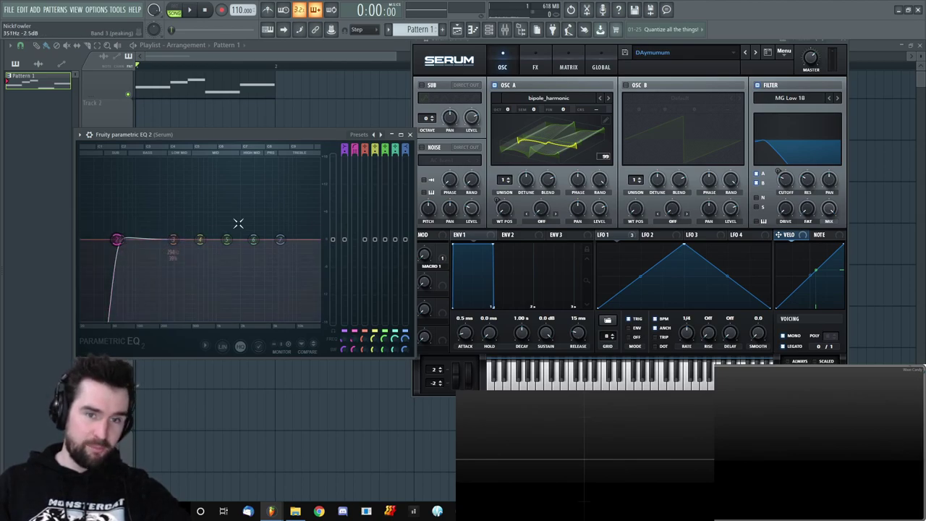
Drag the Bin 1 fundamental to zero in OSC A's wavetable editor.
click(605, 119)
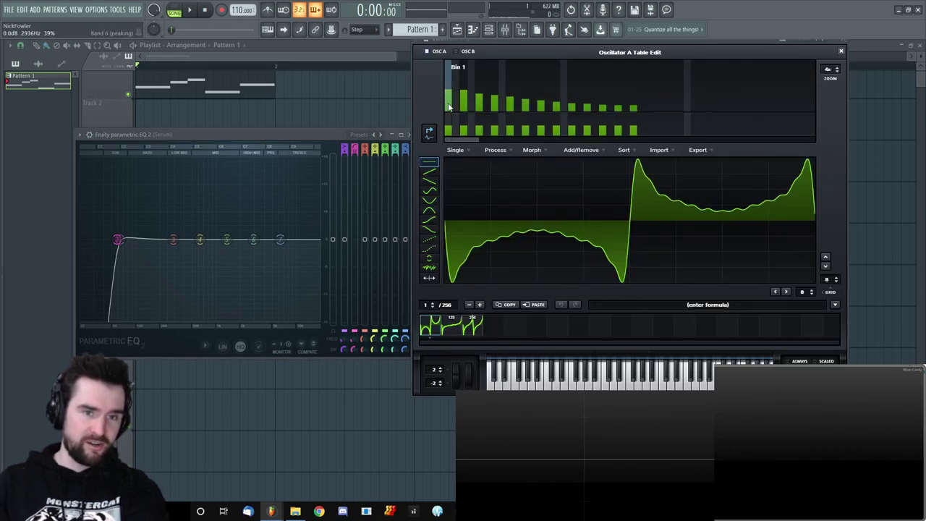
drag(448, 107, 441, 248)
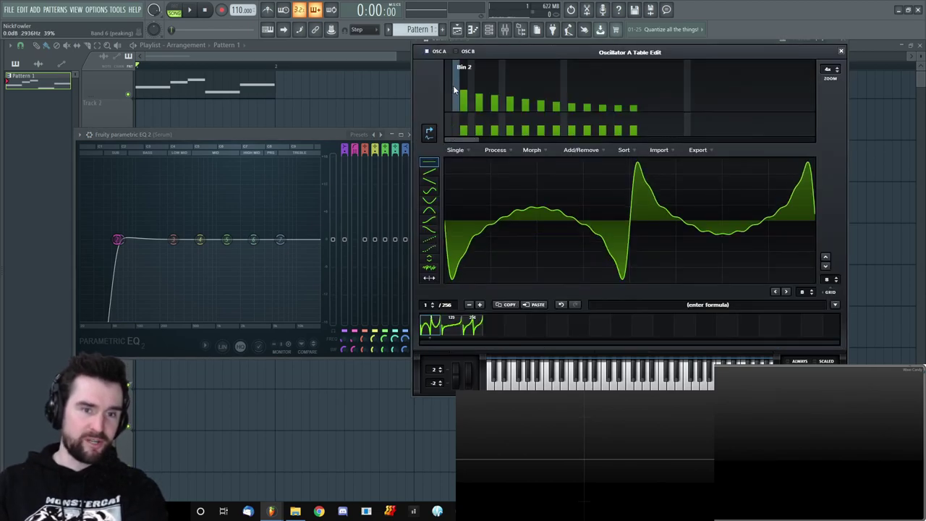
click(841, 51)
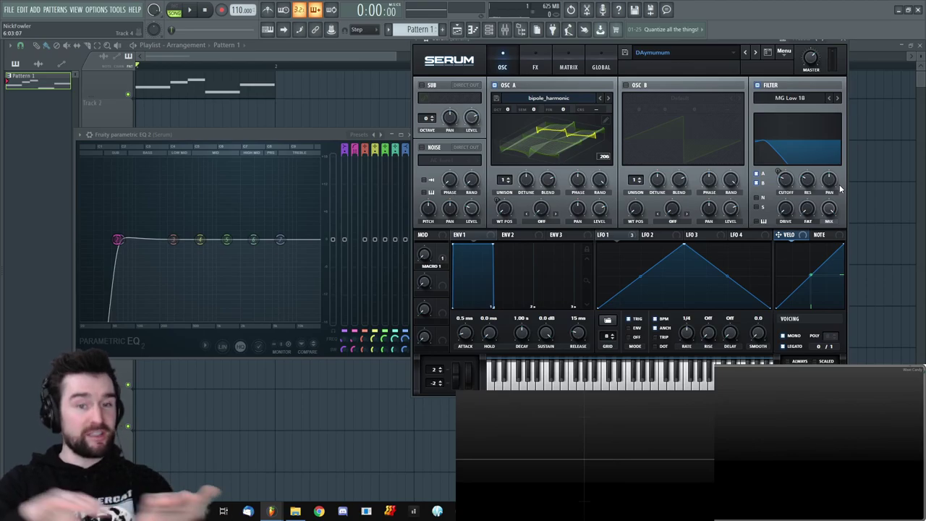
Play back the filtered Serum bass, then close the EQ and synth windows.
key(space)
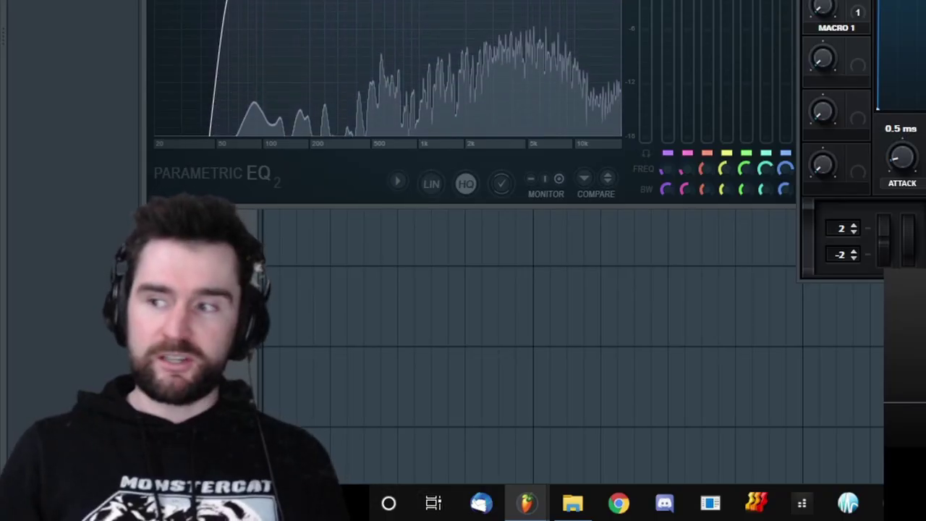
key(space)
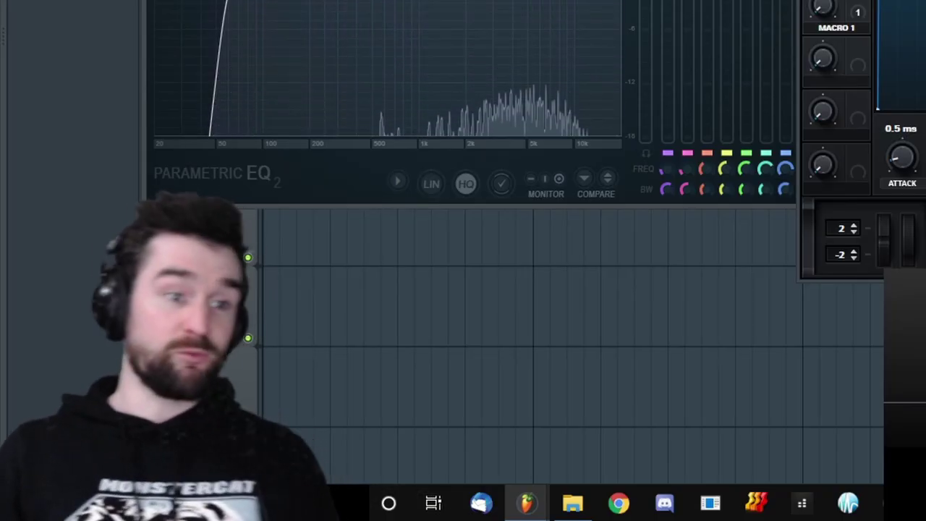
key(F12)
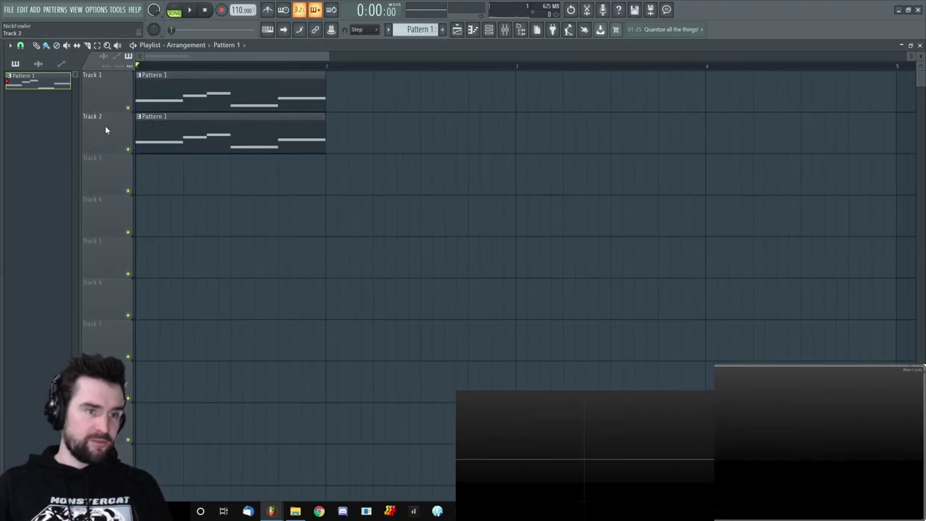
Make Track 2's clip unique as Pattern 2 and add a new Serum channel to it.
click(141, 119)
click(197, 180)
double_click(303, 140)
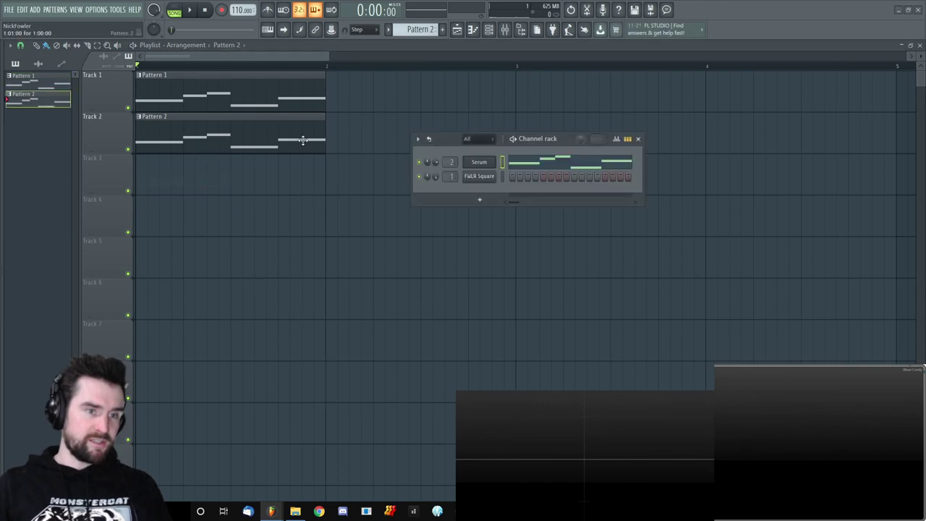
mouse_move(554, 234)
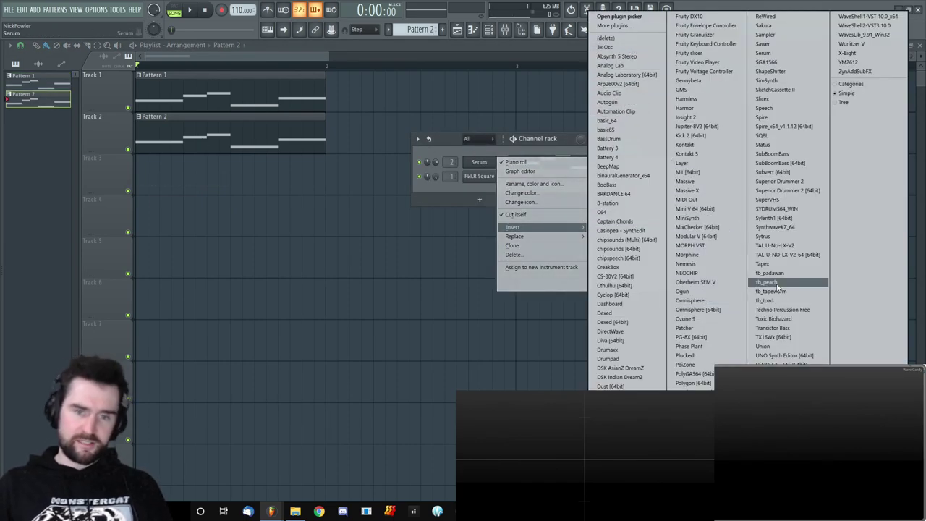
click(762, 44)
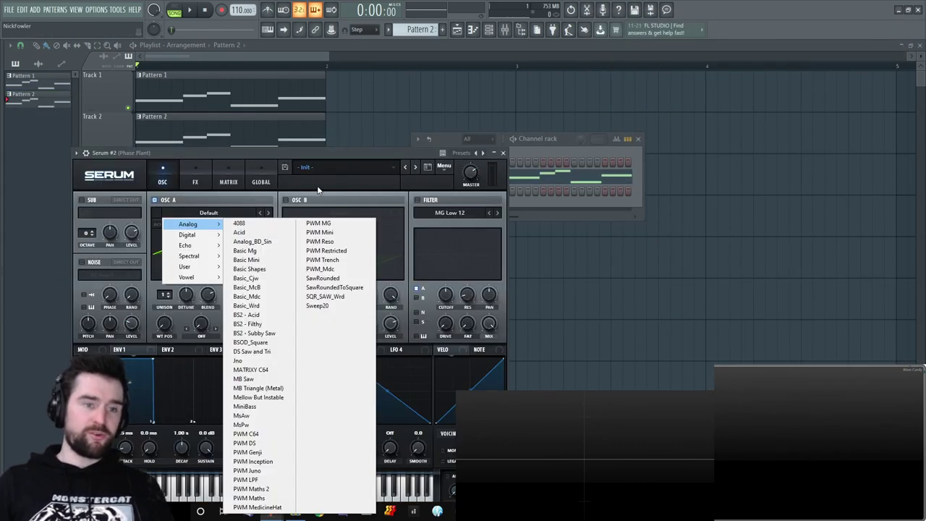
Load the Analog_BD_Sin sine wavetable into the new Serum's oscillator A.
click(347, 155)
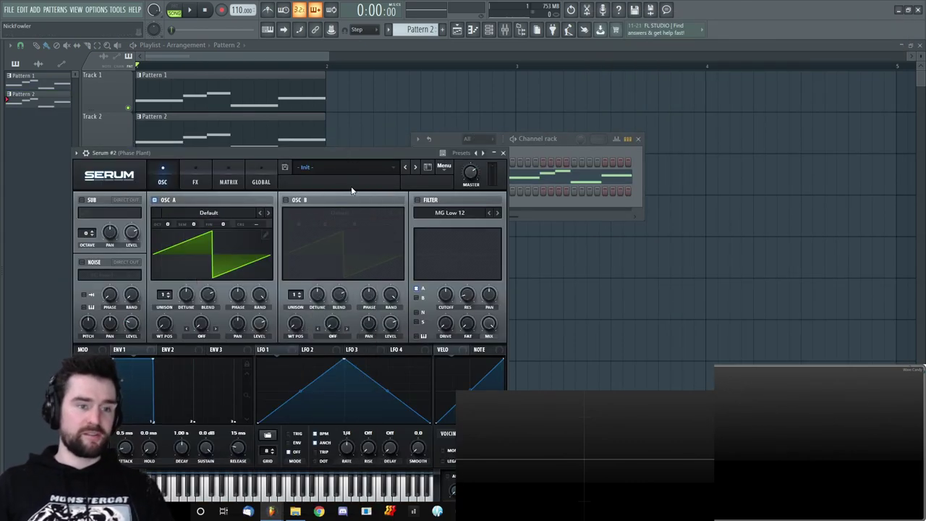
click(218, 214)
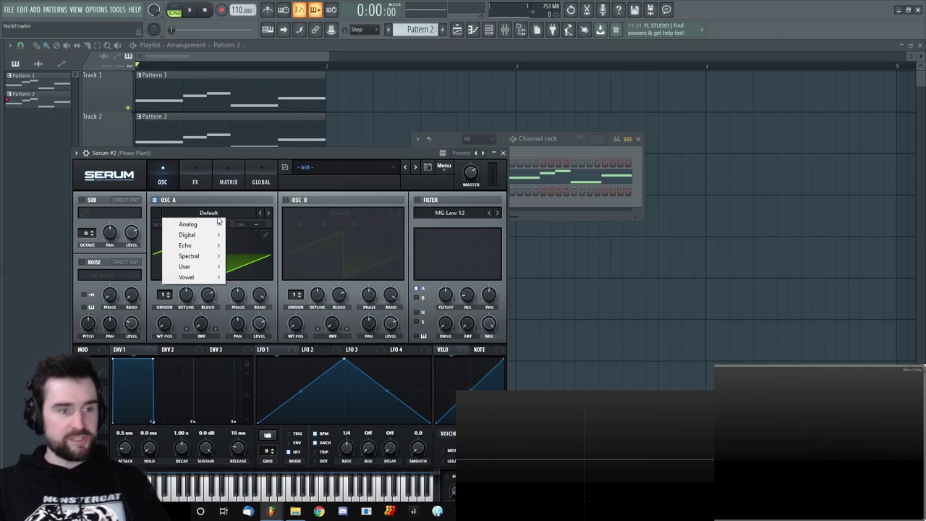
mouse_move(208, 226)
click(246, 229)
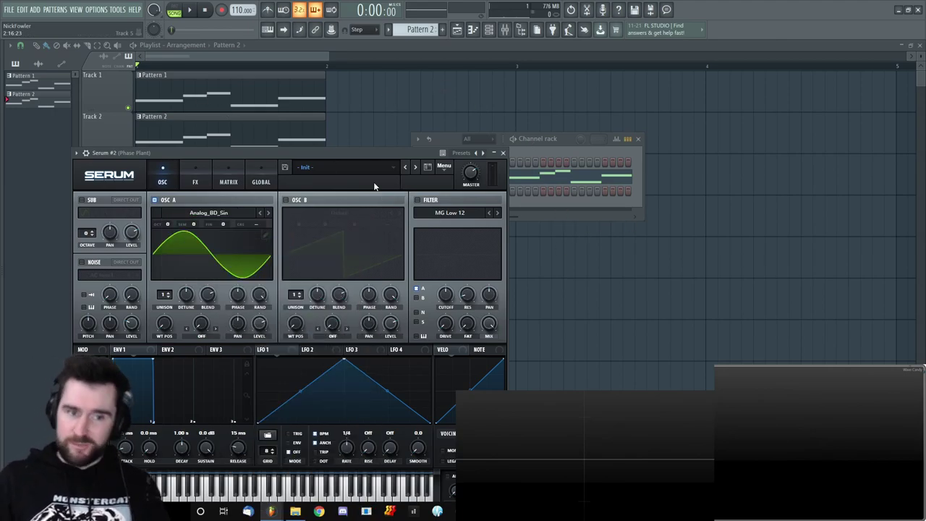
drag(358, 155, 363, 152)
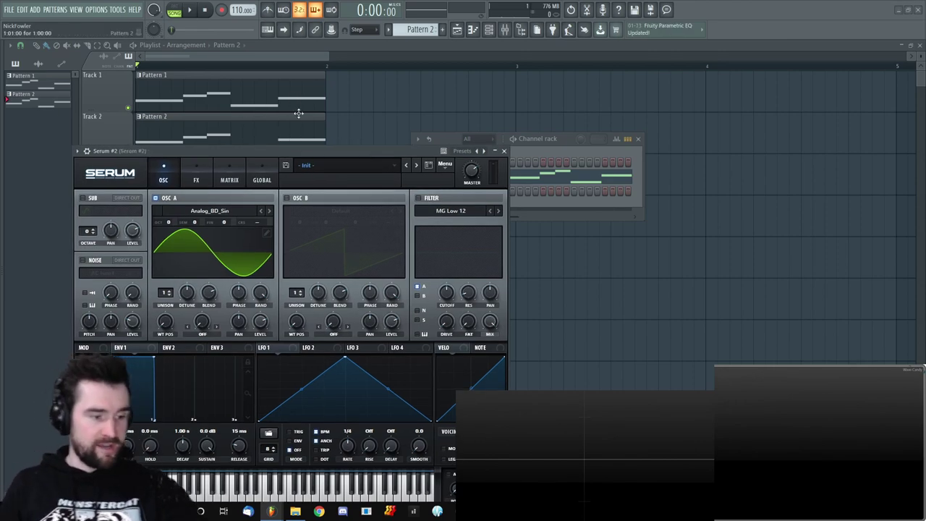
While playing, low-pass the sub Serum's EQ band 4 to about 66 Hz, nudge it to 69 Hz, then close the EQ.
click(132, 114)
scroll(165, 165, up, 2)
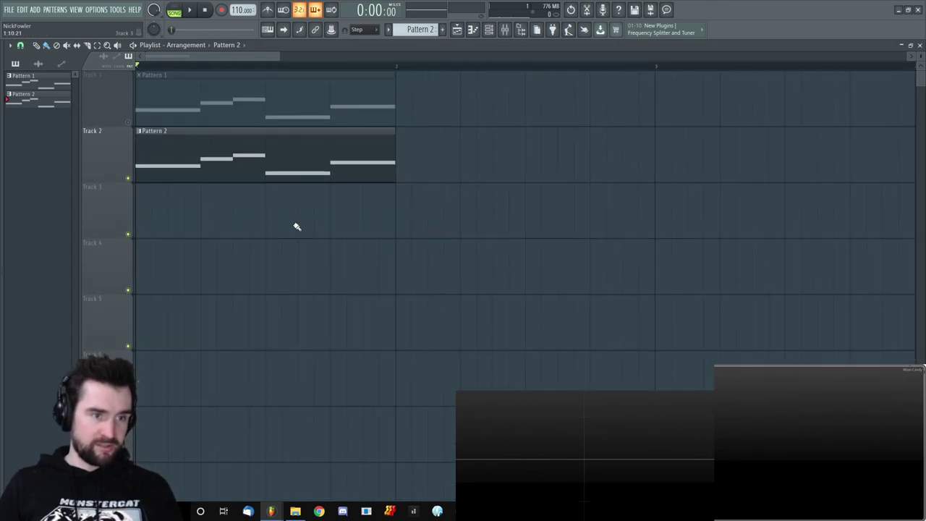
key(F6)
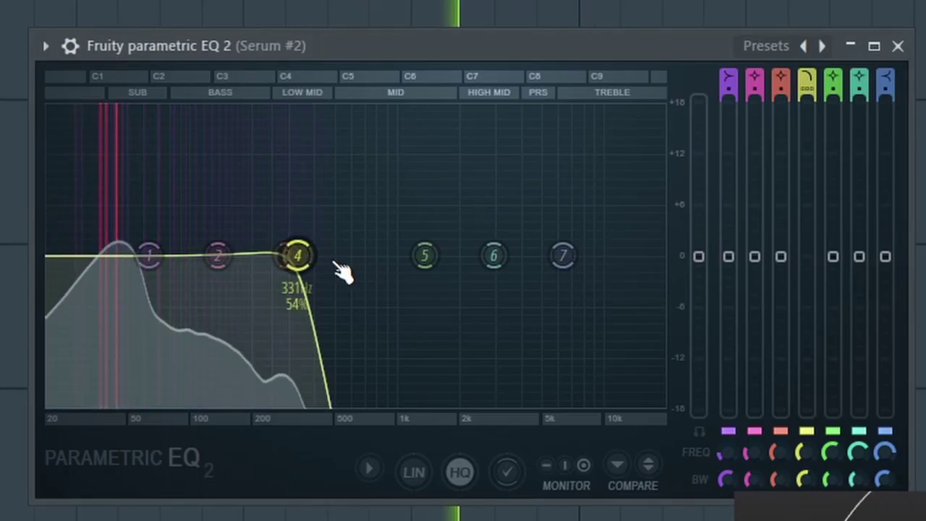
drag(297, 255, 162, 264)
scroll(163, 265, up, 5)
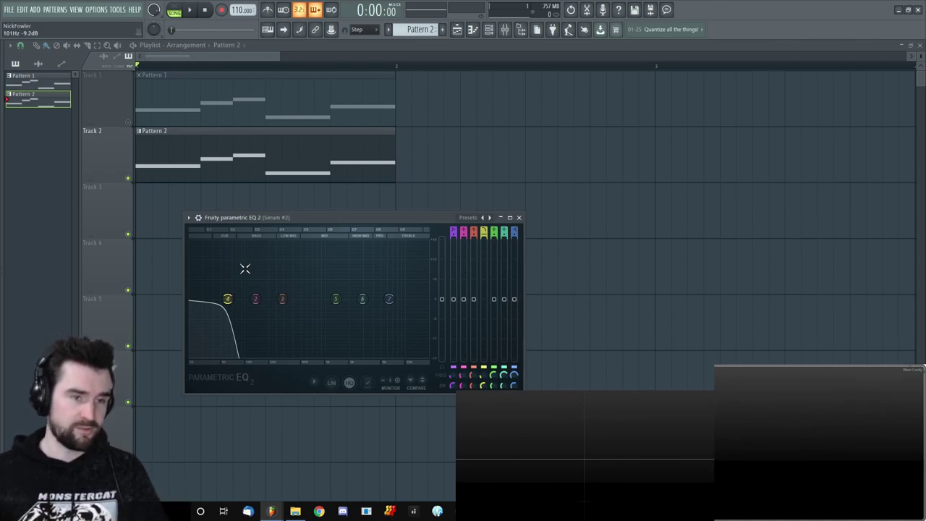
drag(370, 230, 549, 193)
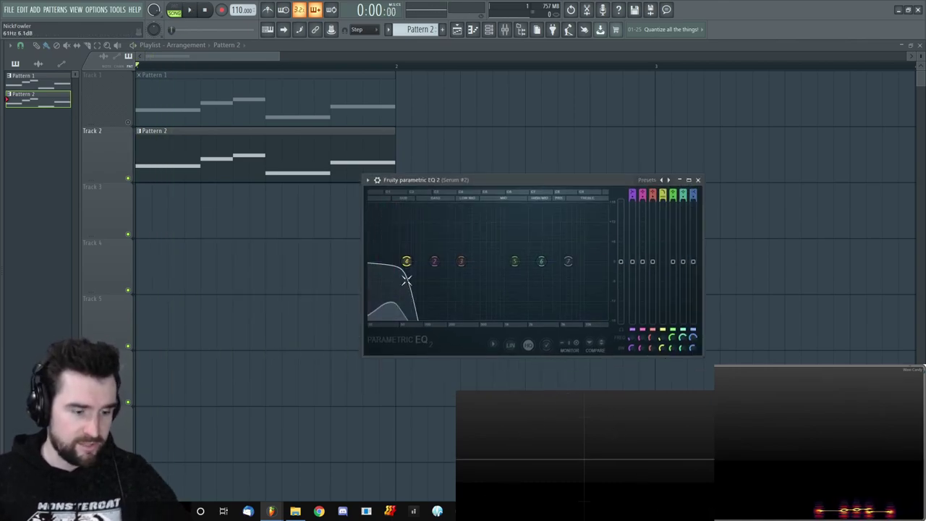
scroll(410, 265, up, 3)
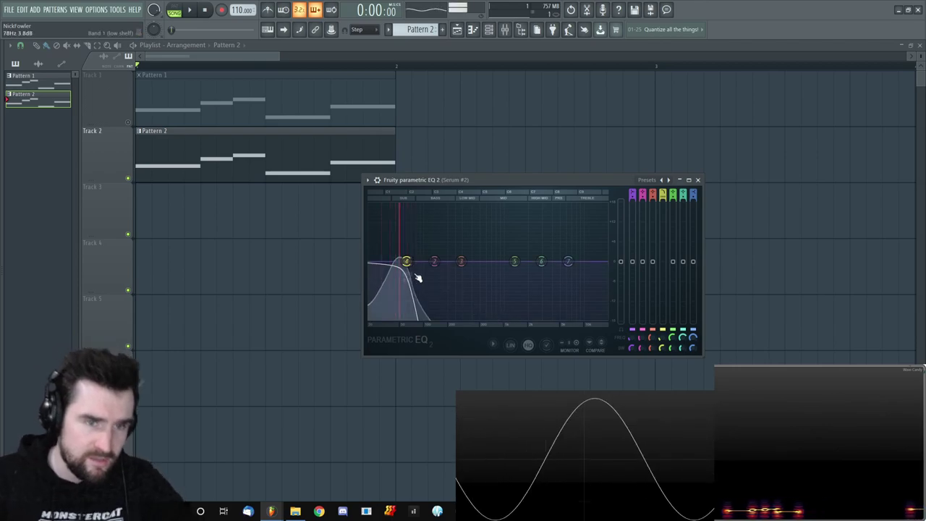
drag(406, 262, 409, 262)
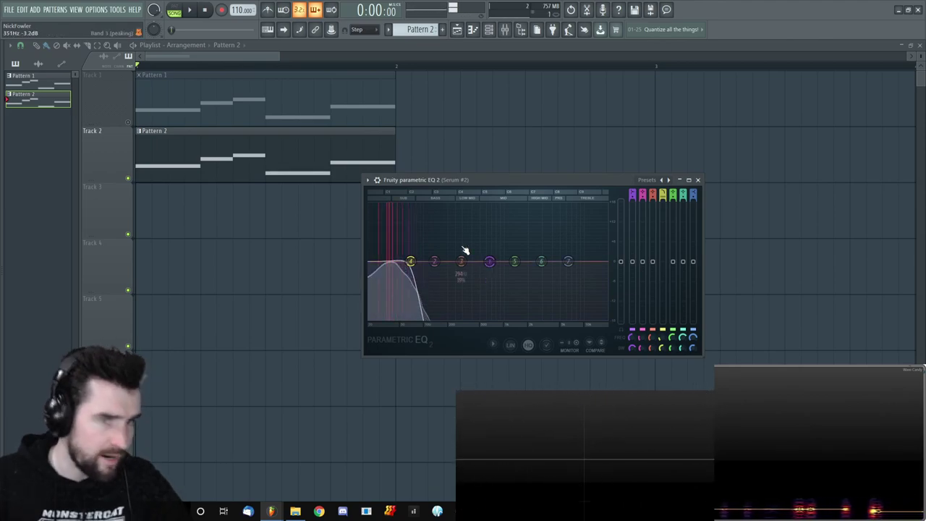
key(Escape)
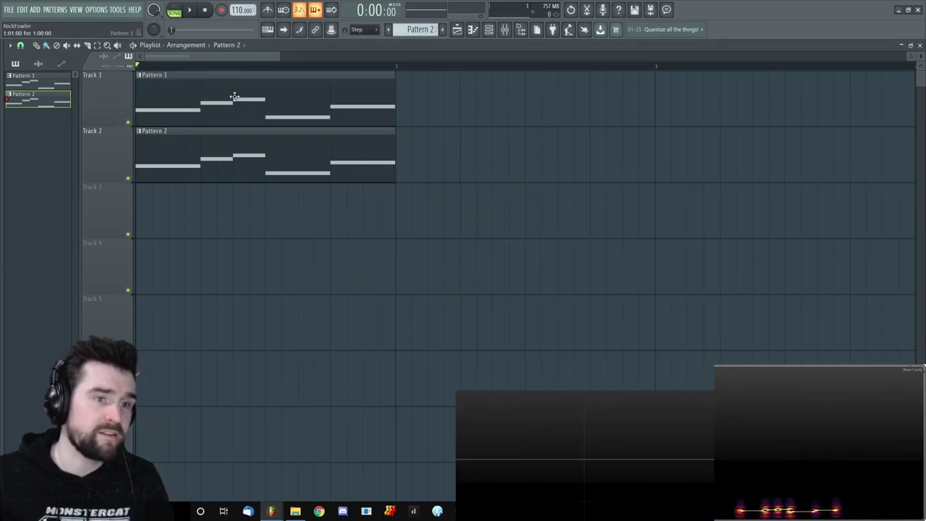
Make Pattern 1 current, play the arrangement to compare both basses, then close the channel list.
double_click(233, 96)
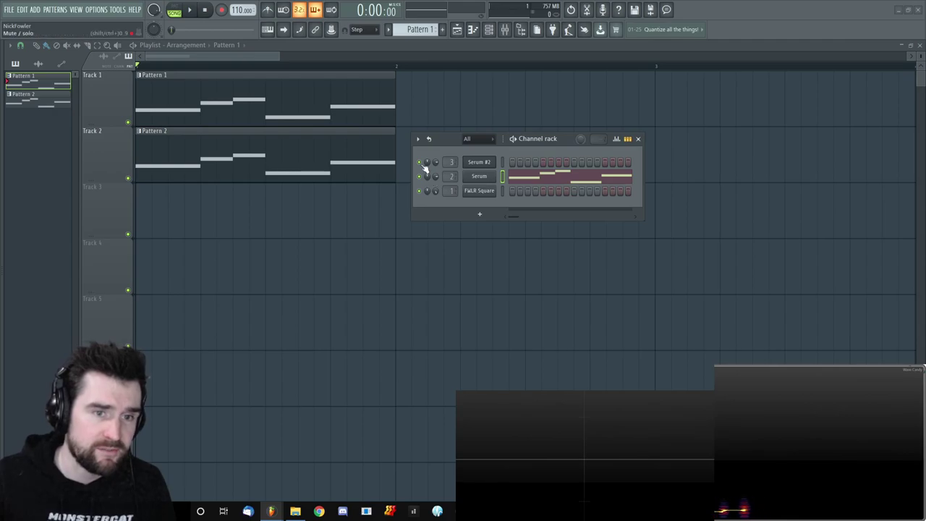
key(space)
key(space)
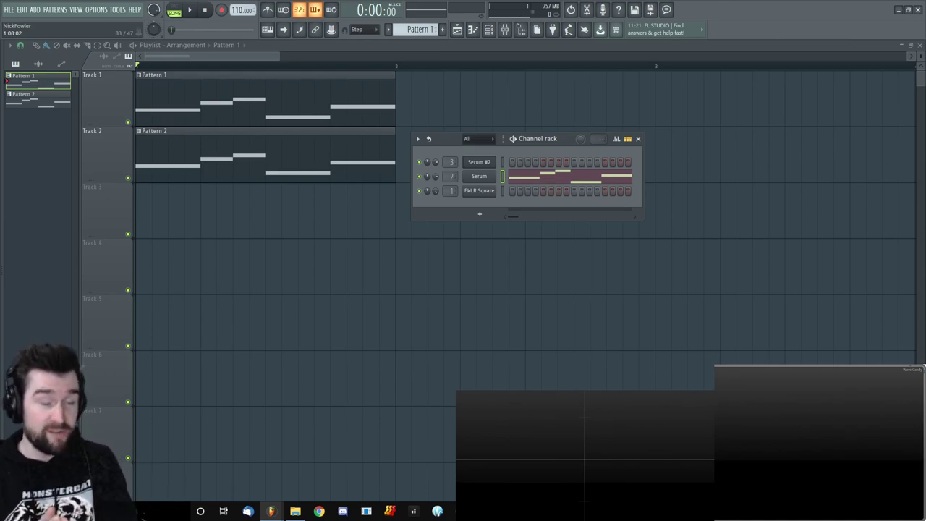
key(F6)
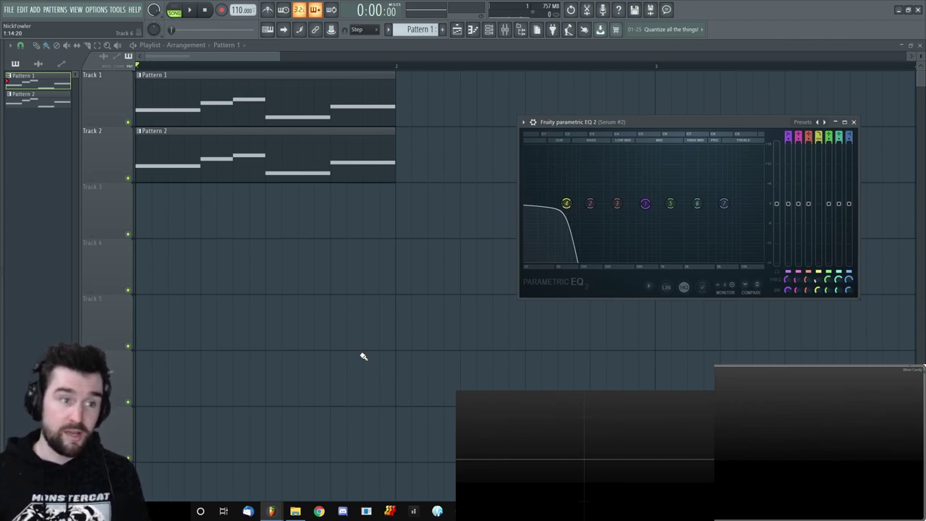
Switch the sub Serum's oscillator A to the Basic_MsB saw wavetable and drop its EQ low-pass to about 43 Hz.
double_click(292, 133)
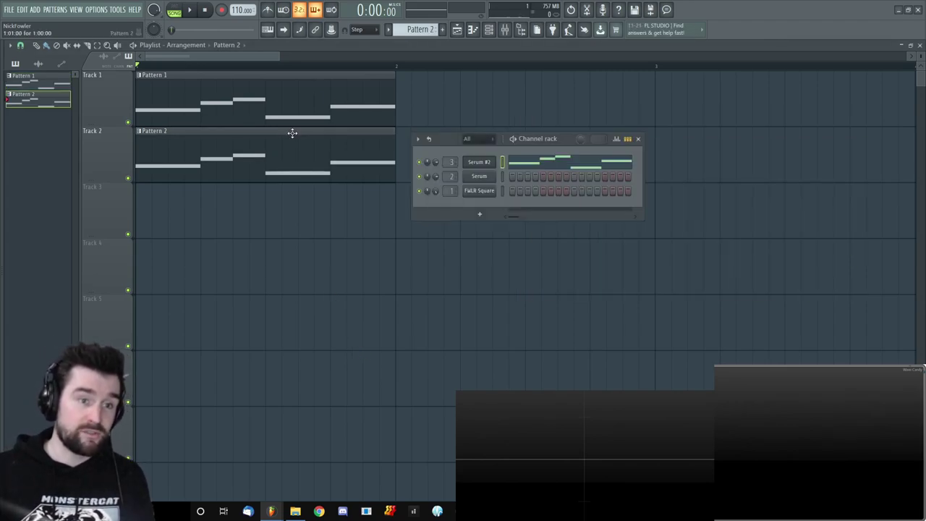
click(482, 162)
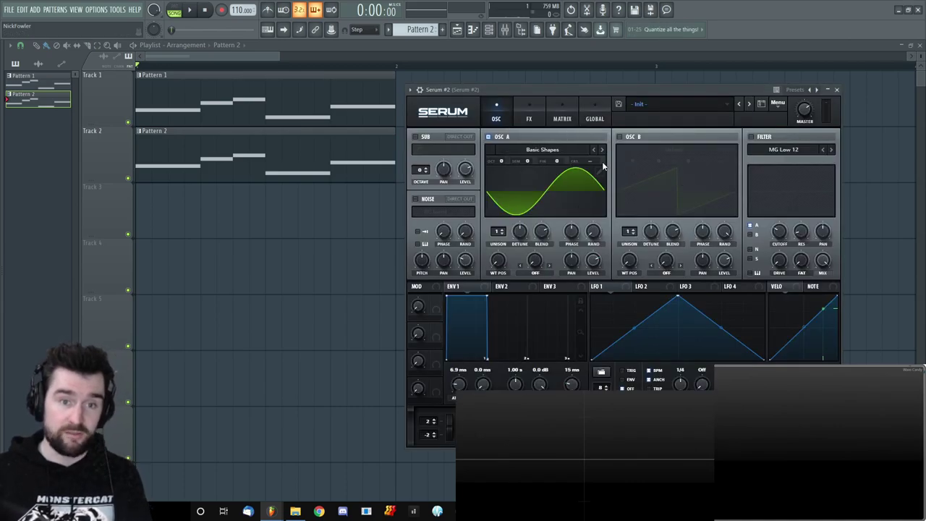
click(602, 150)
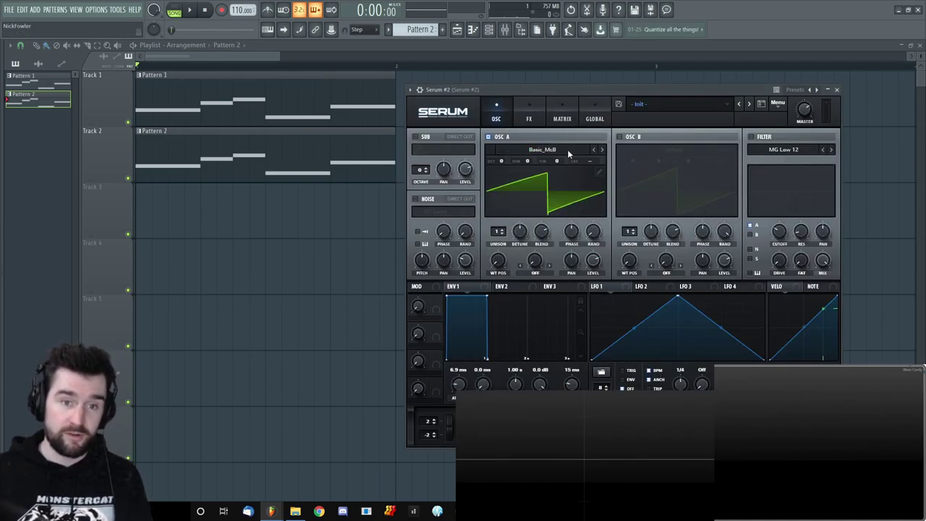
scroll(568, 154, down, 1)
mouse_move(566, 203)
mouse_down()
mouse_move(527, 203)
mouse_move(552, 204)
mouse_up()
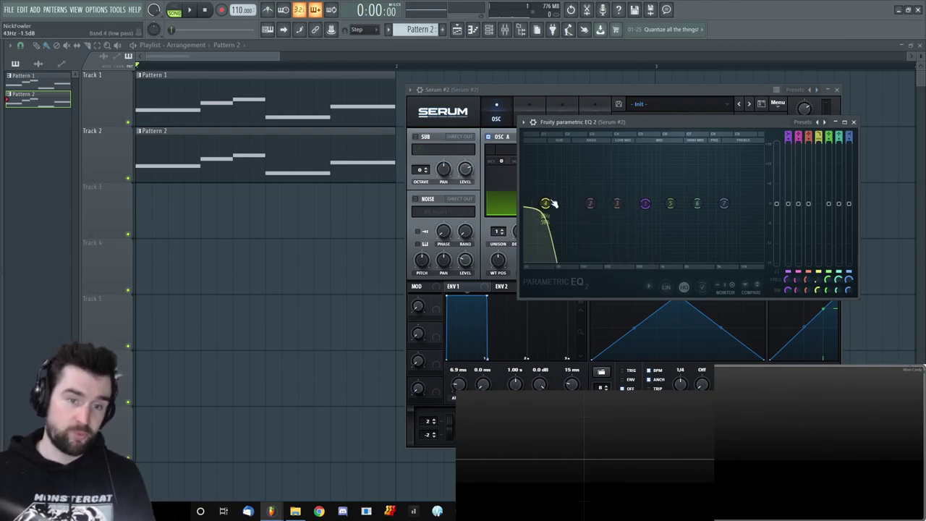
Sweep the sub bass's EQ low-pass up to about 181 Hz while auditioning, then close Serum and the EQ.
key(space)
drag(549, 204, 587, 203)
key(space)
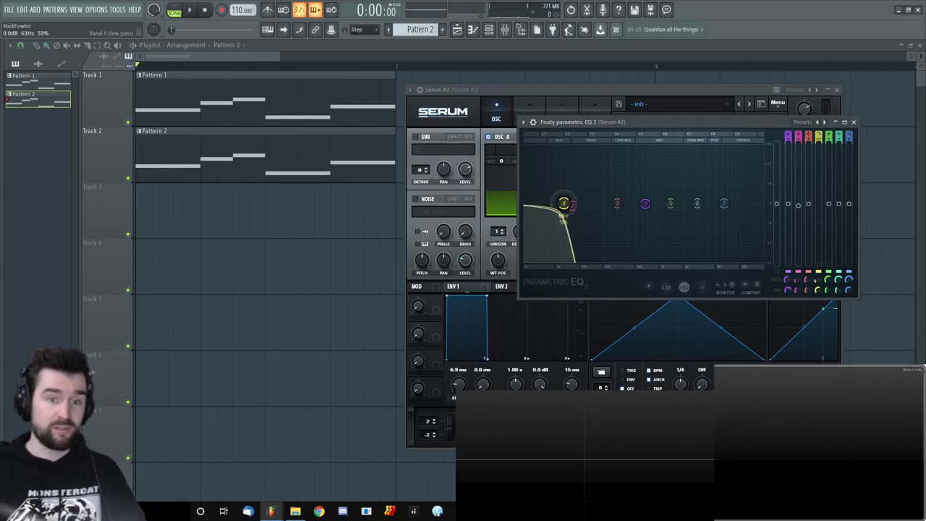
drag(564, 204, 601, 203)
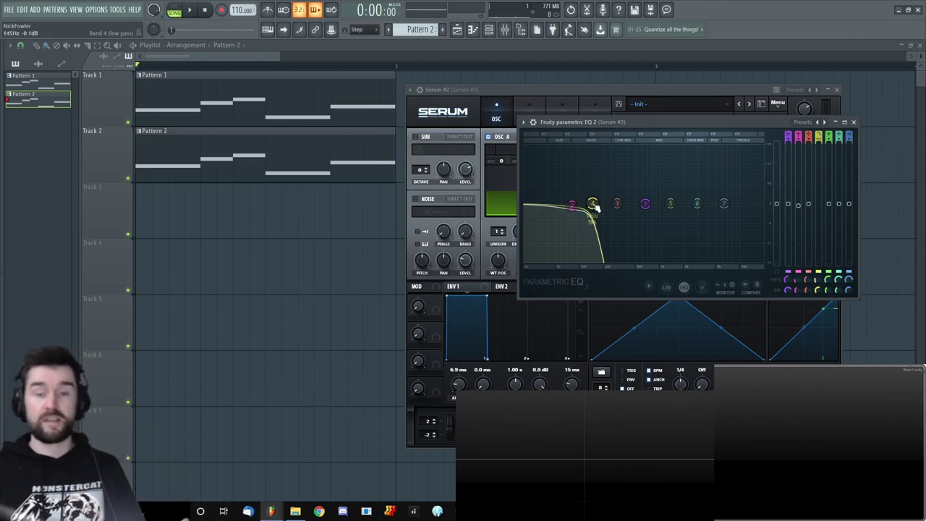
key(space)
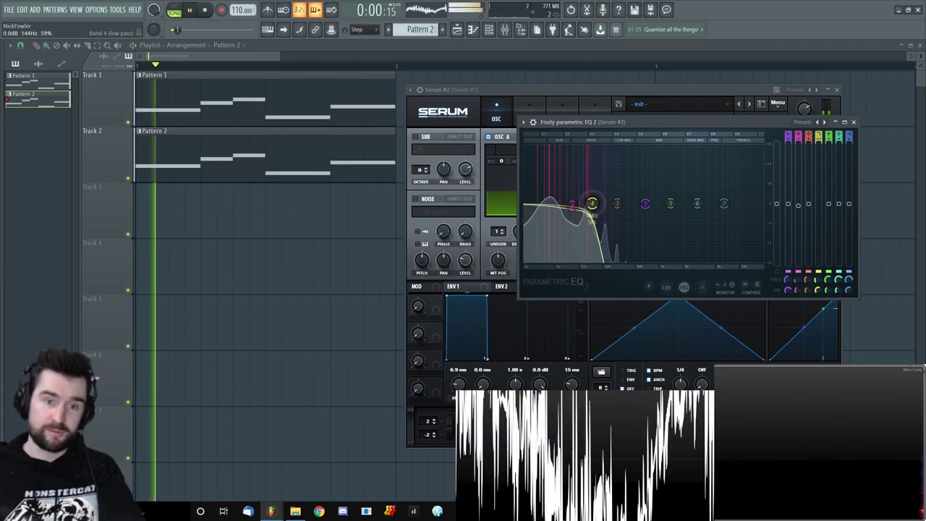
mouse_move(593, 206)
mouse_down()
mouse_move(580, 205)
mouse_move(619, 205)
mouse_move(603, 203)
mouse_up()
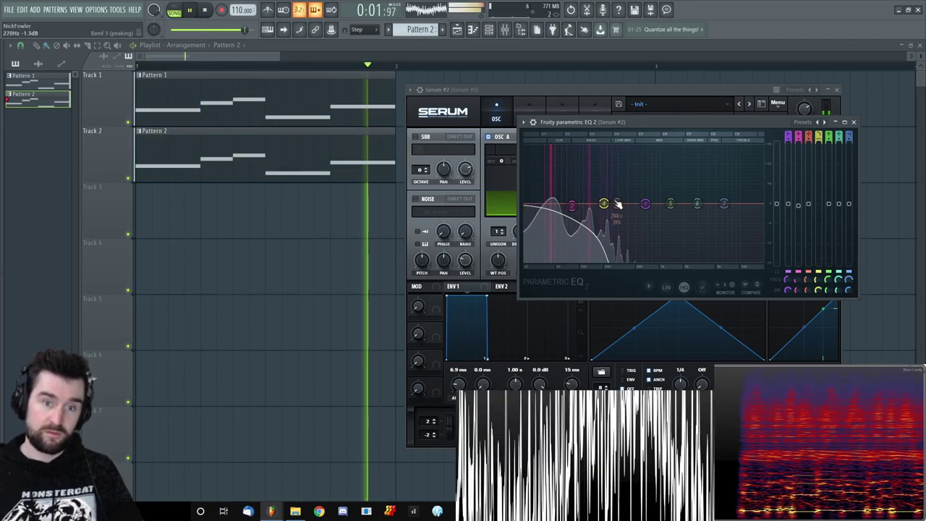
drag(603, 204, 601, 204)
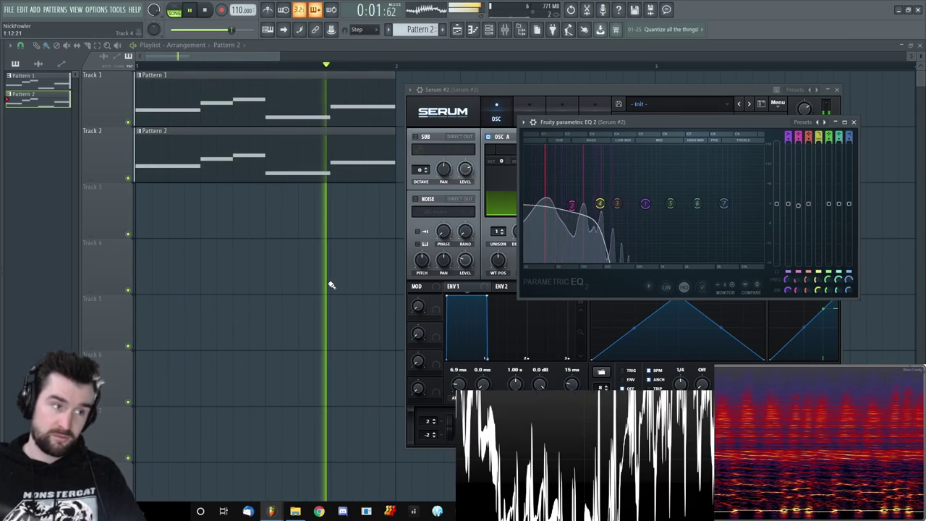
key(F12)
key(space)
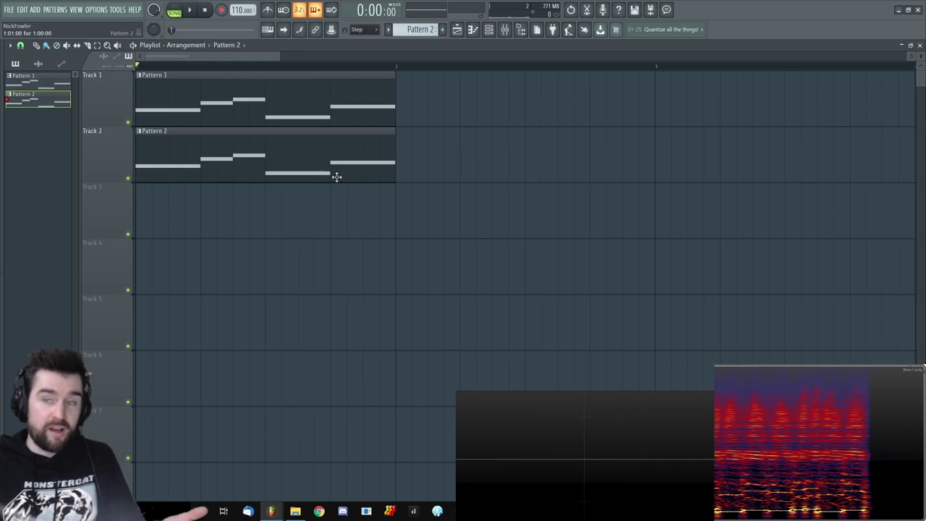
Audition the complex bass against the sub bass, closing the Serum and EQ windows between playbacks.
key(ctrl+z)
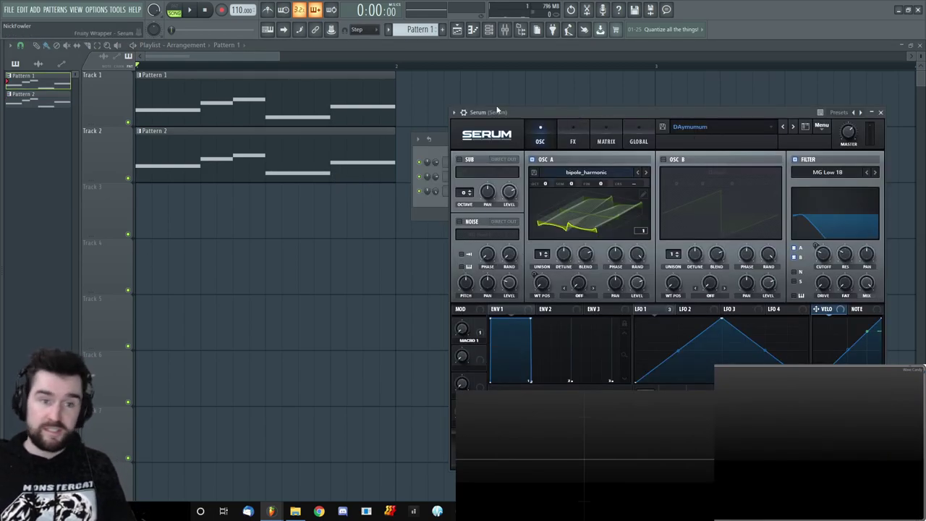
key(space)
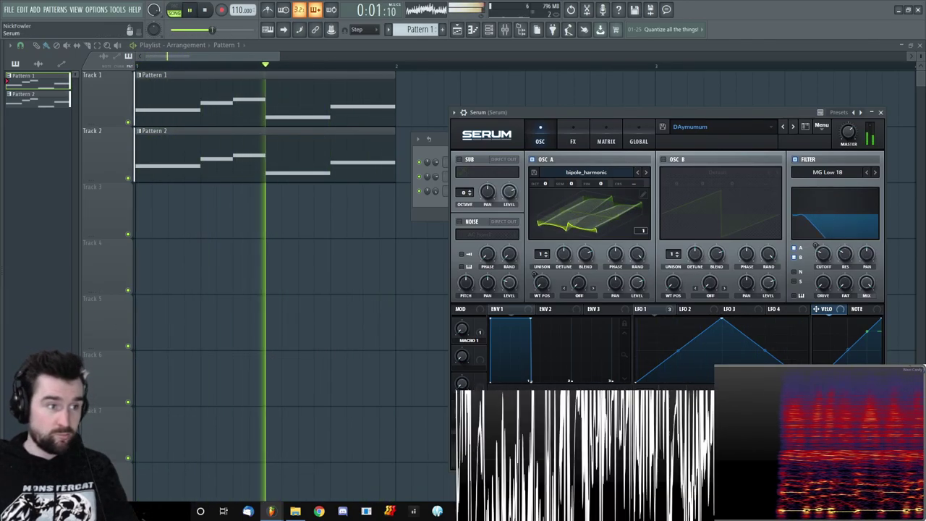
key(space)
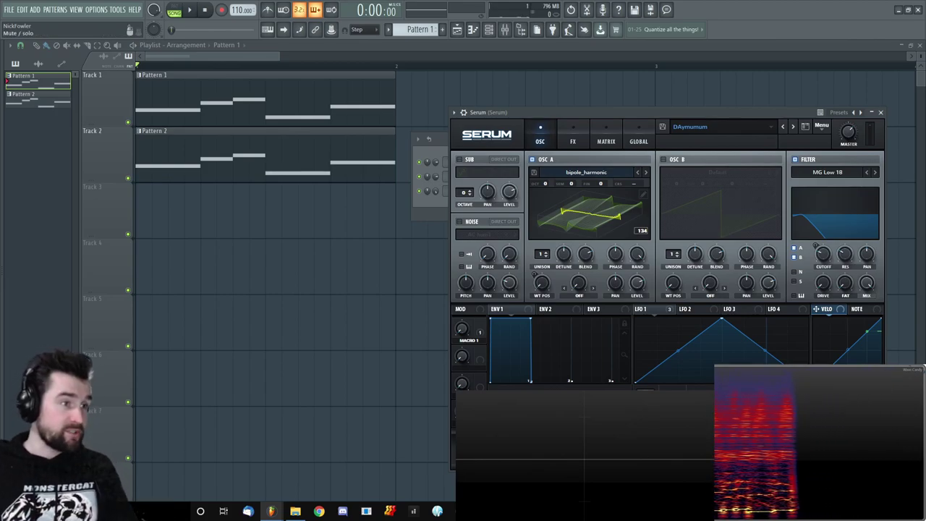
key(Escape)
key(space)
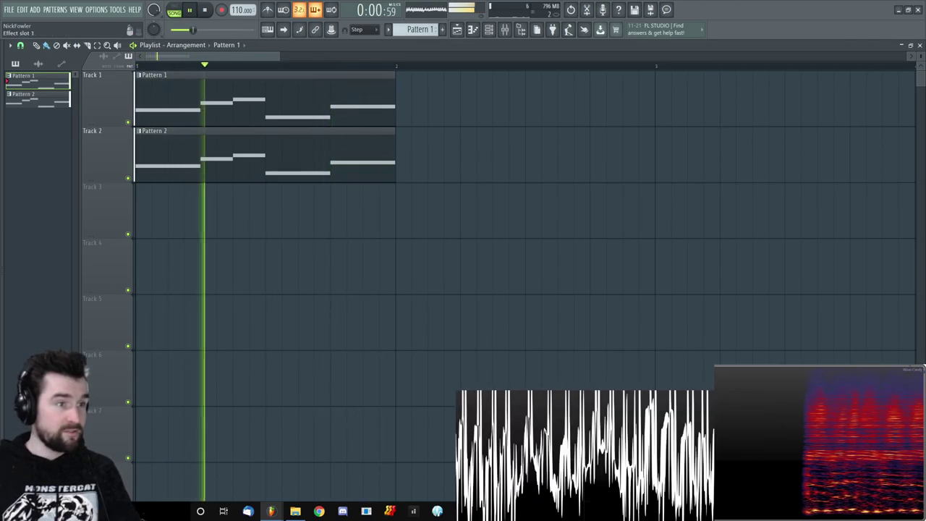
key(Escape)
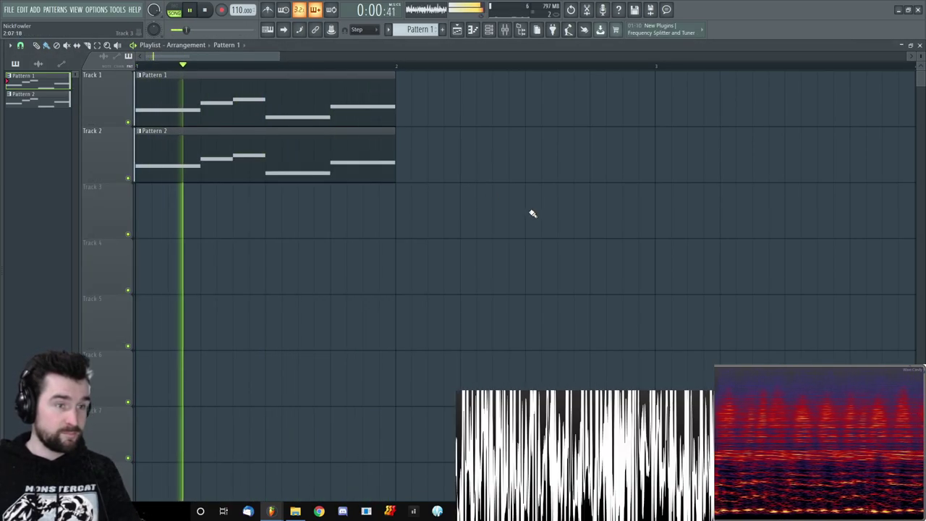
key(space)
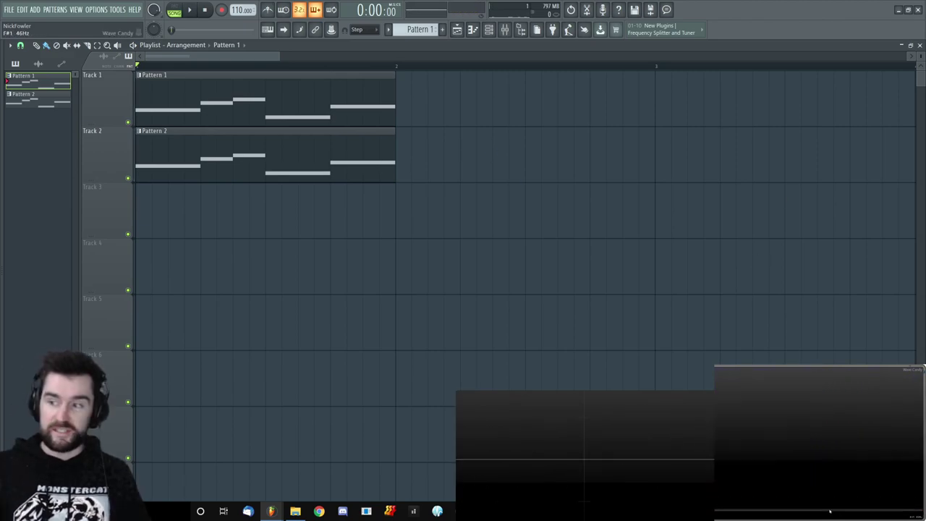
Play both basses and watch them on the Wave Candy spectrogram, then stop playback.
key(space)
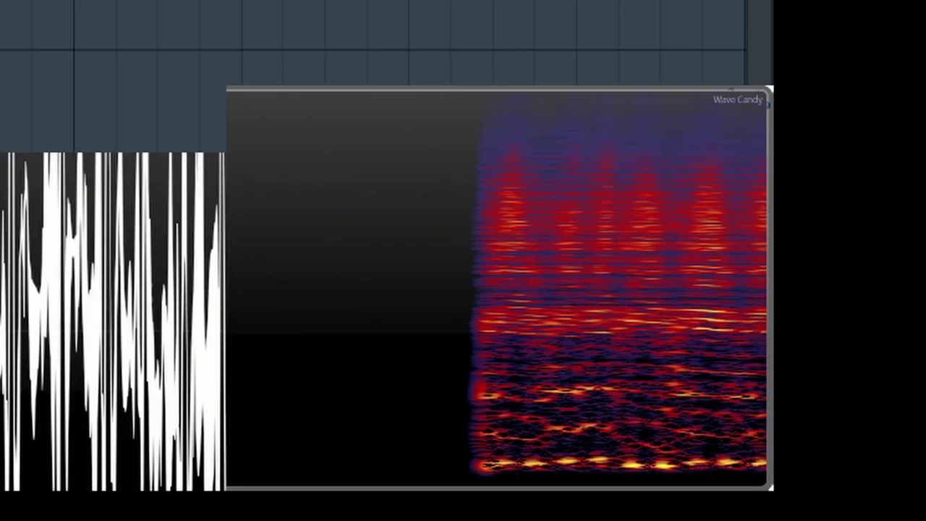
key(space)
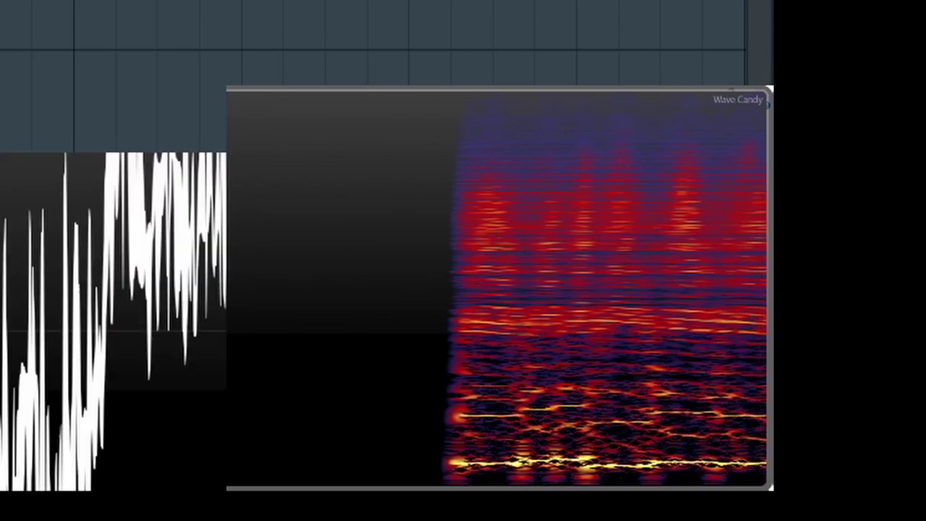
key(space)
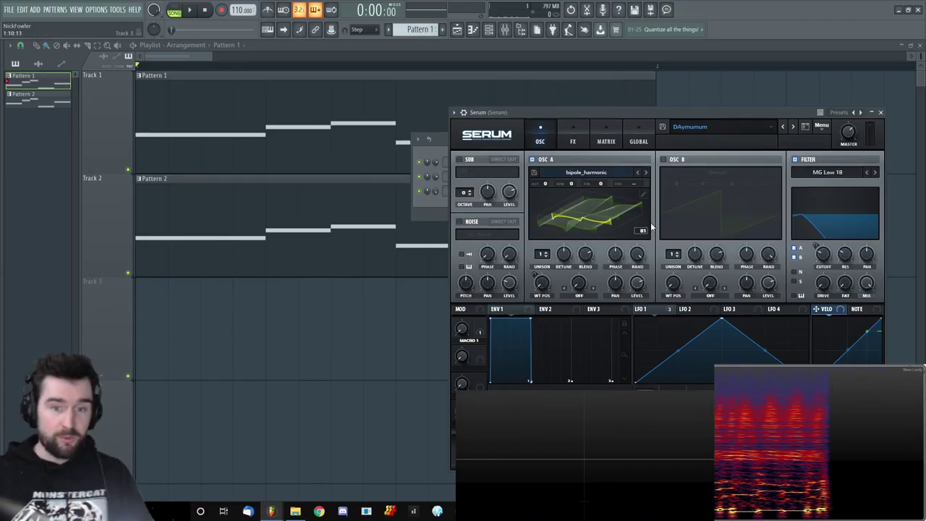
Raise oscillator A's unison to 9 voices and sweep Macro 1 to about 37% while playing.
drag(543, 254, 583, 158)
key(space)
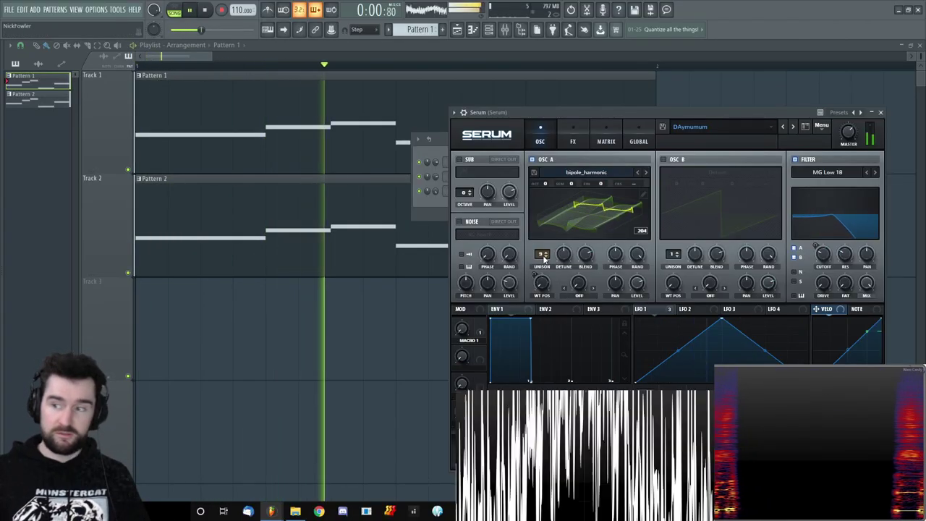
drag(461, 331, 486, 304)
key(space)
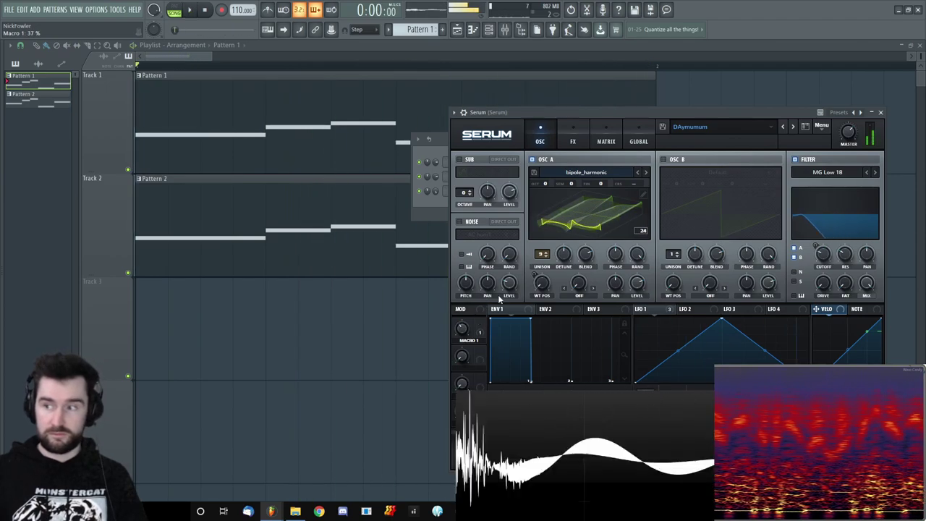